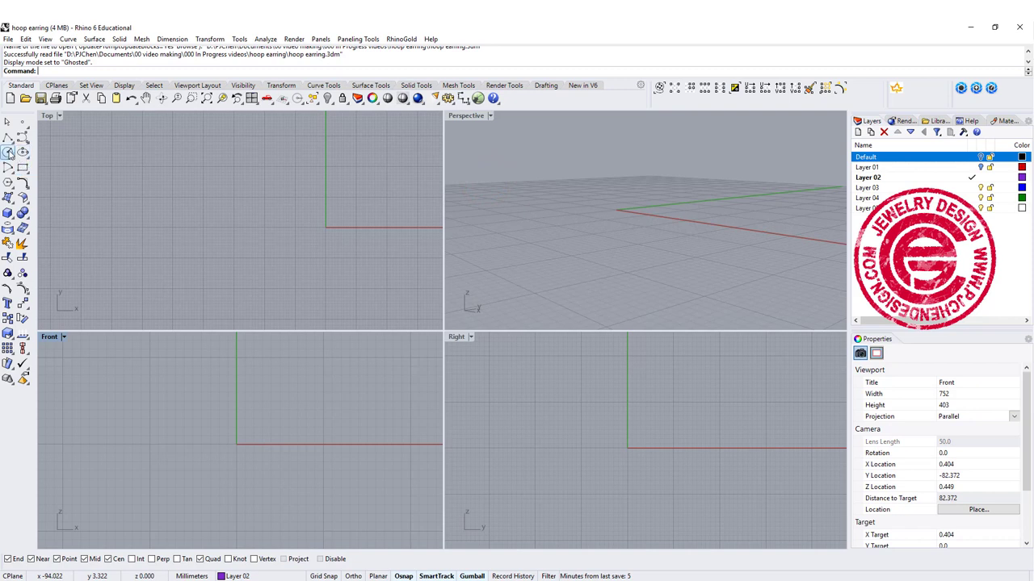
# Step: Draw a circle of 10 mm diameter centred on the origin in the Front view
pyautogui.click(8, 152)
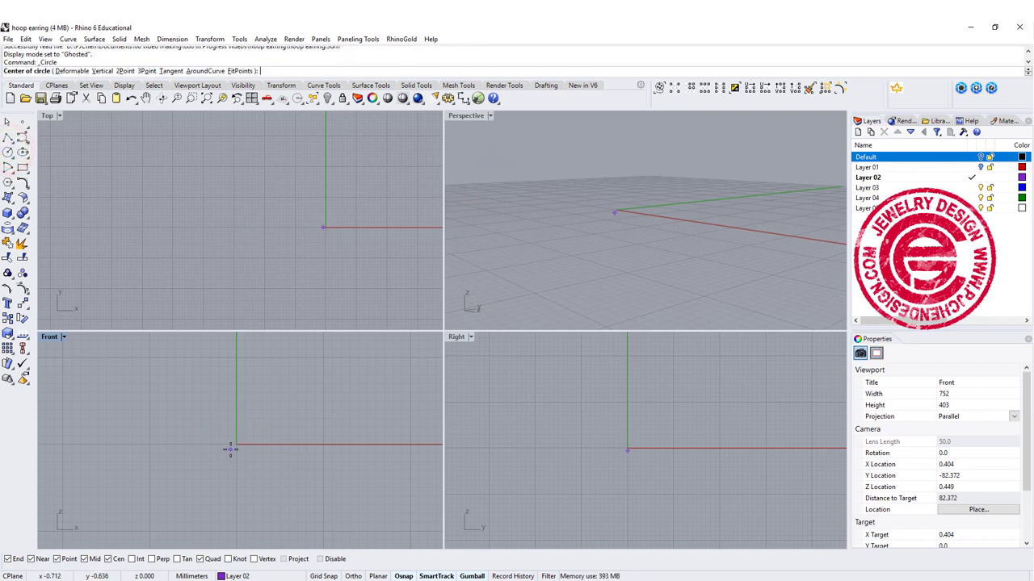
pyautogui.write('0')
pyautogui.press('Return')
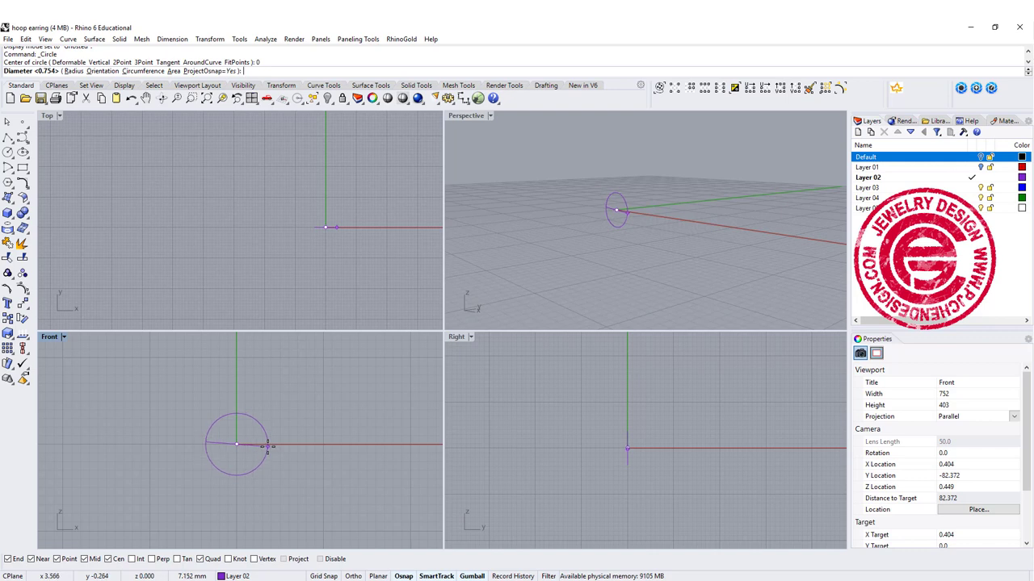
pyautogui.write('10')
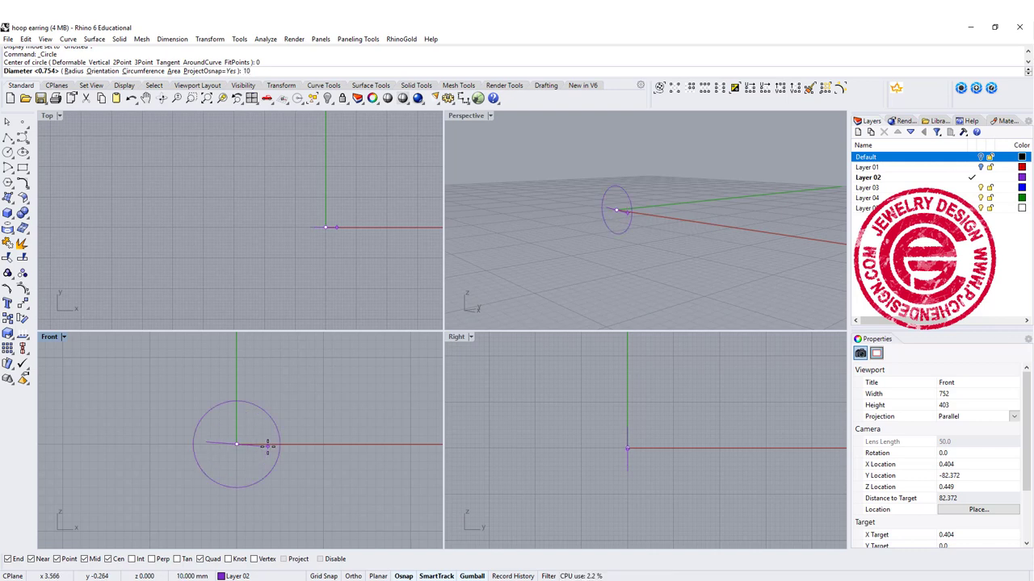
pyautogui.press('Return')
# Step: Draw a half-circle arc of about 4.4 mm radius in the Right view, centred on the circle's top point
pyautogui.moveTo(267, 446); pyautogui.dragTo(234, 438, button='right')
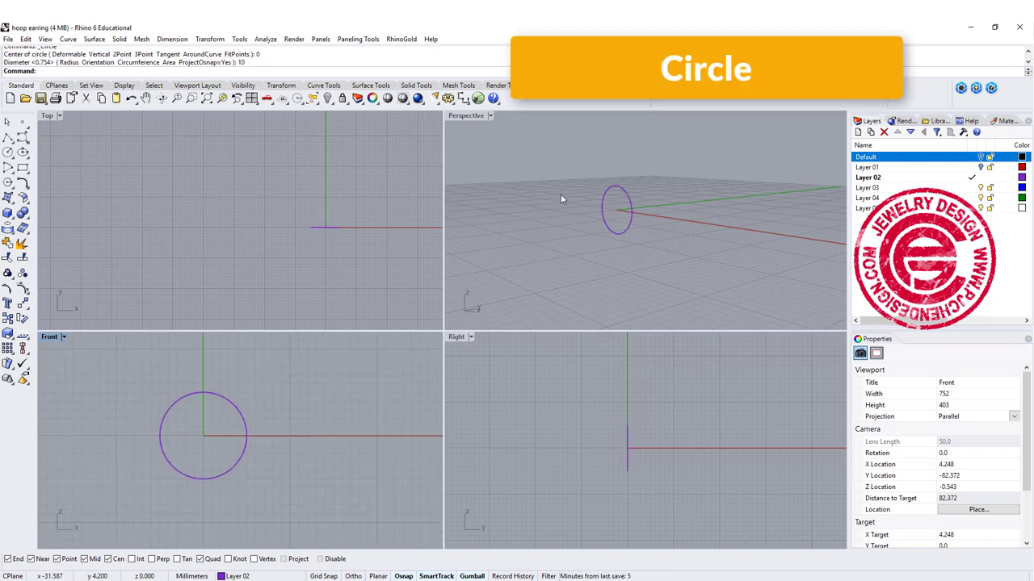
pyautogui.moveTo(567, 194); pyautogui.dragTo(614, 196, button='right')
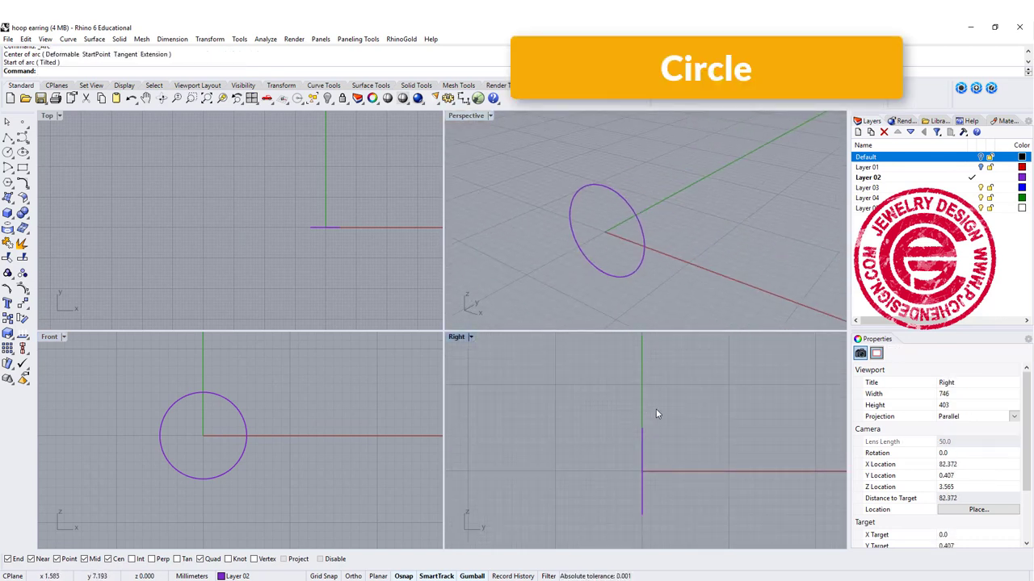
pyautogui.press('Return')
pyautogui.click(642, 427)
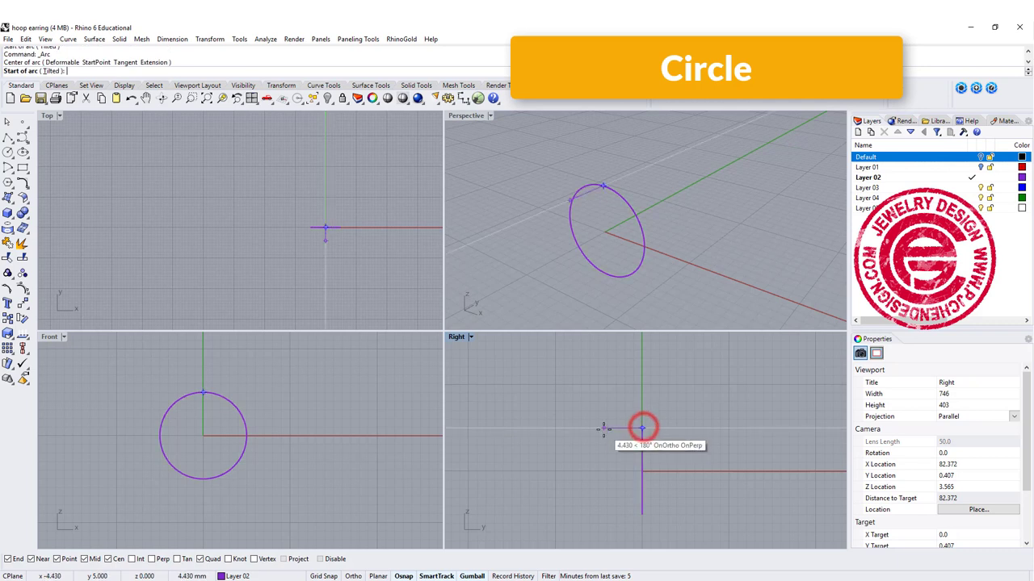
pyautogui.click(603, 429)
pyautogui.click(667, 423)
pyautogui.click(675, 411)
# Step: Flatten the arc by lowering its three top control points, and scale the arc slightly narrower in the Right view
pyautogui.moveTo(718, 428); pyautogui.dragTo(658, 434, button='right')
pyautogui.moveTo(550, 376); pyautogui.dragTo(688, 413)
pyautogui.moveTo(610, 366)
pyautogui.mouseDown()
pyautogui.moveTo(609, 353)
pyautogui.moveTo(615, 380)
pyautogui.mouseUp()
pyautogui.press('Escape')
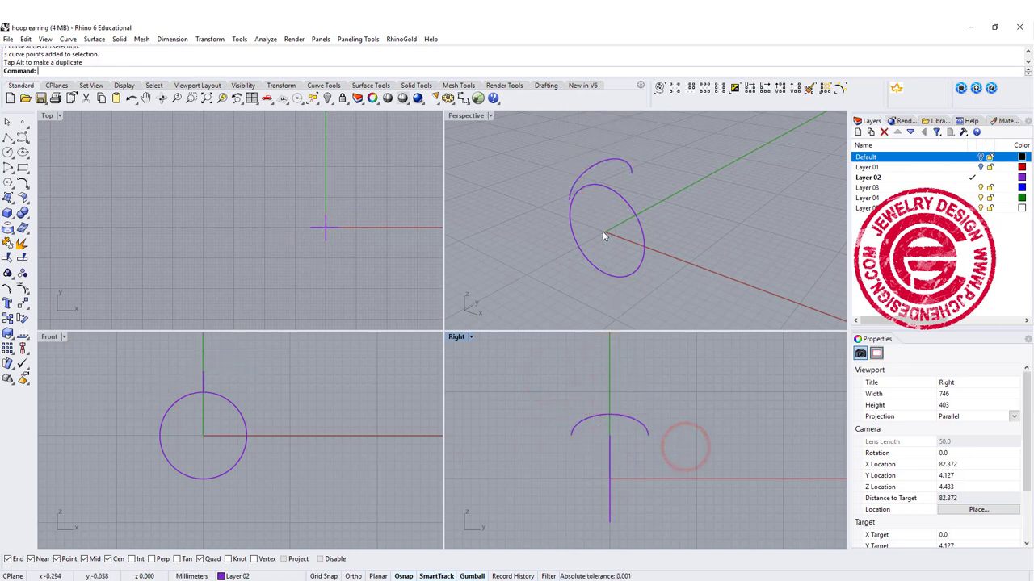
pyautogui.moveTo(603, 232); pyautogui.dragTo(679, 212, button='right')
pyautogui.click(689, 433)
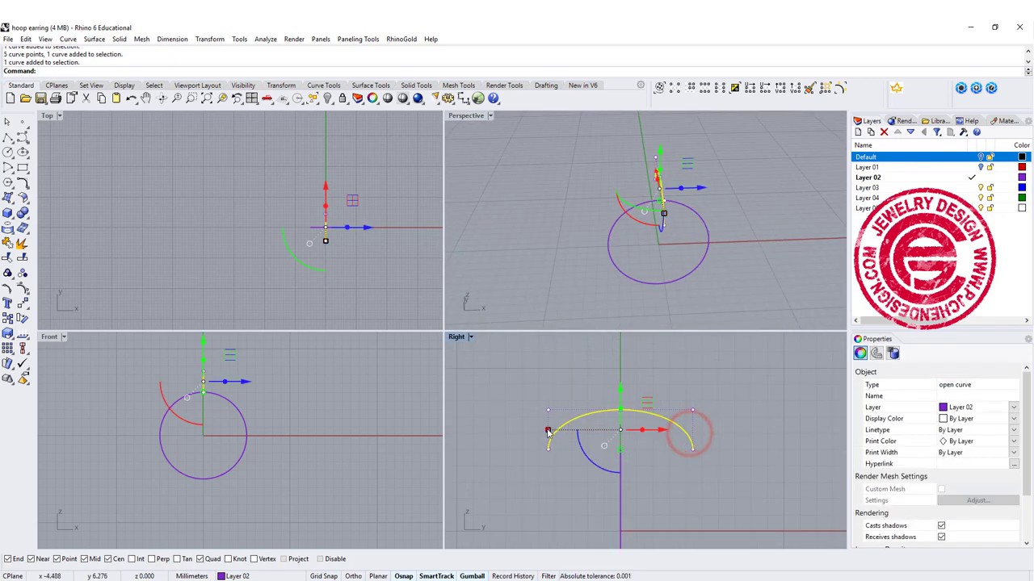
pyautogui.moveTo(547, 431); pyautogui.dragTo(560, 430)
# Step: Rotate the arc about the origin in the Front view with Copy=Yes, placing copies 90 degrees to either side
pyautogui.moveTo(644, 209); pyautogui.dragTo(646, 173, button='right')
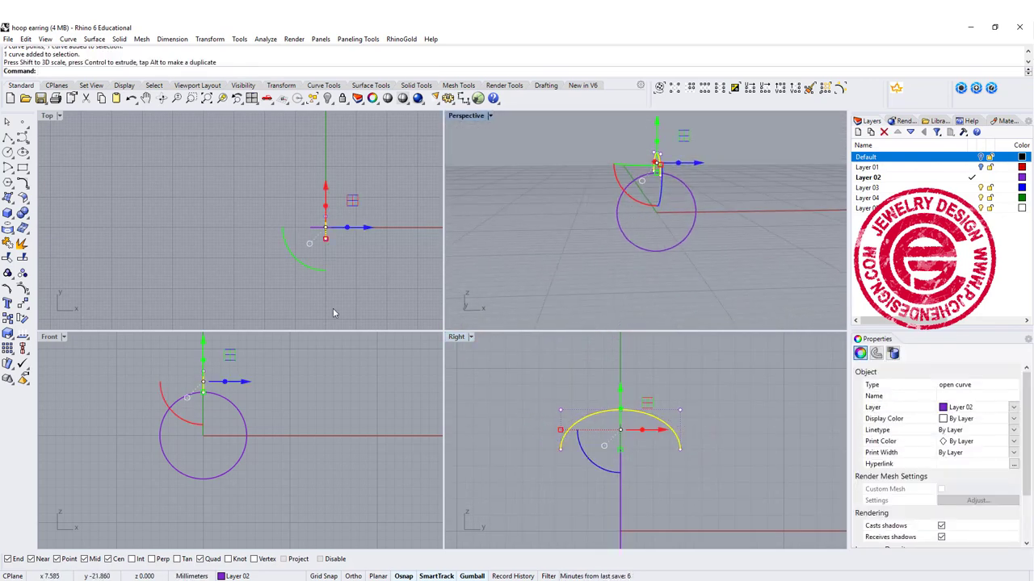
pyautogui.click(22, 319)
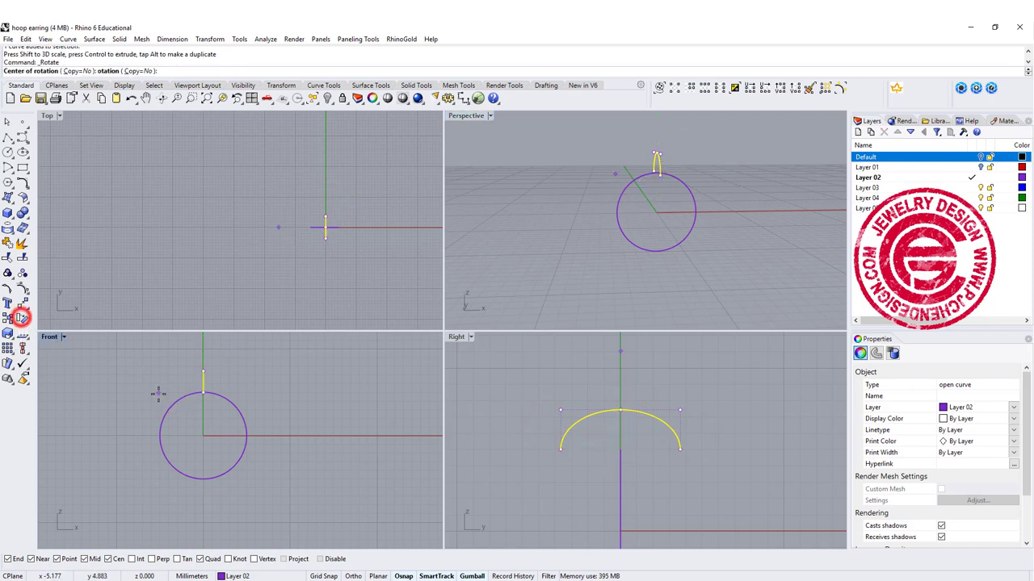
pyautogui.click(77, 71)
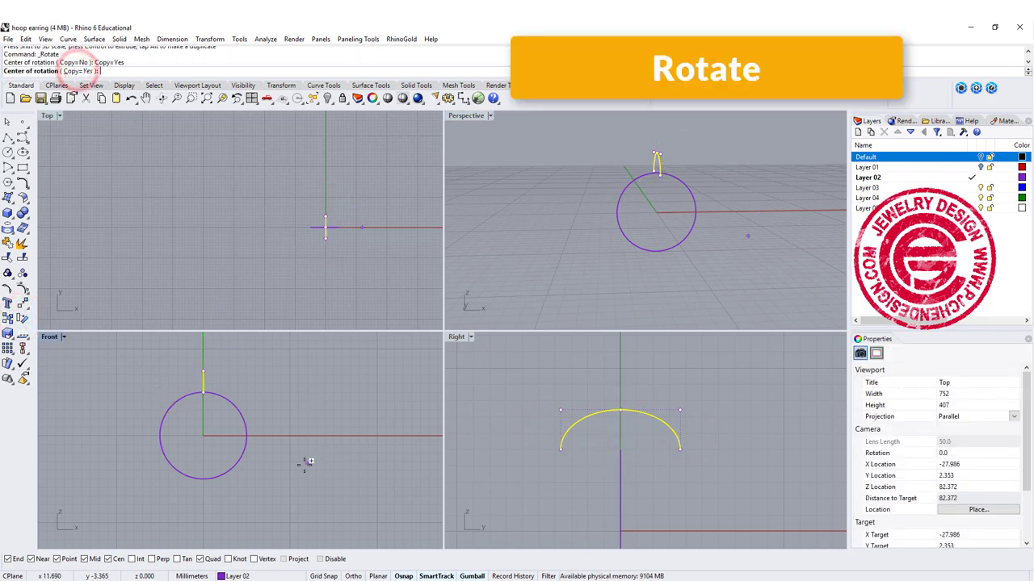
pyautogui.write('0')
pyautogui.press('Return')
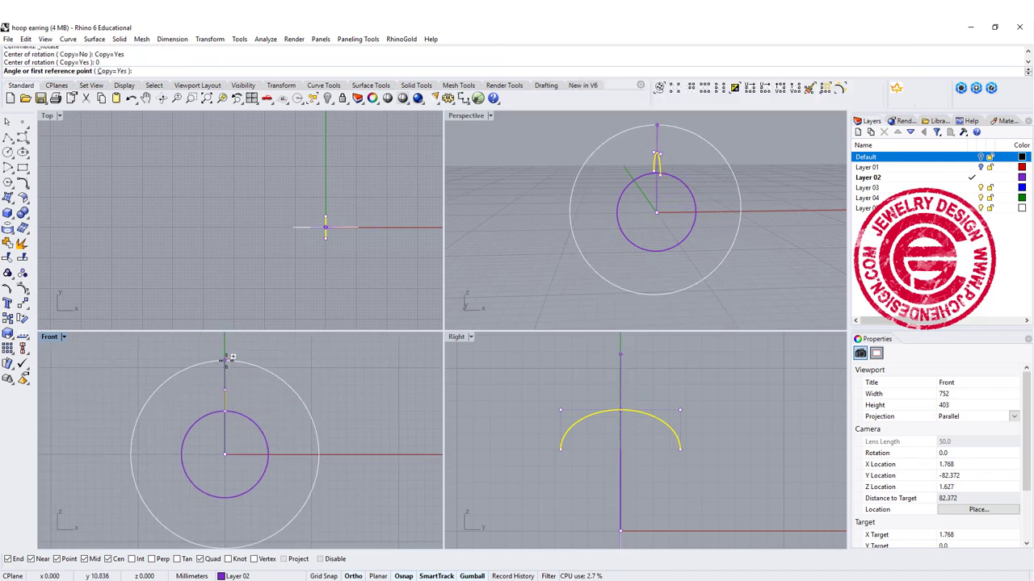
pyautogui.click(226, 359)
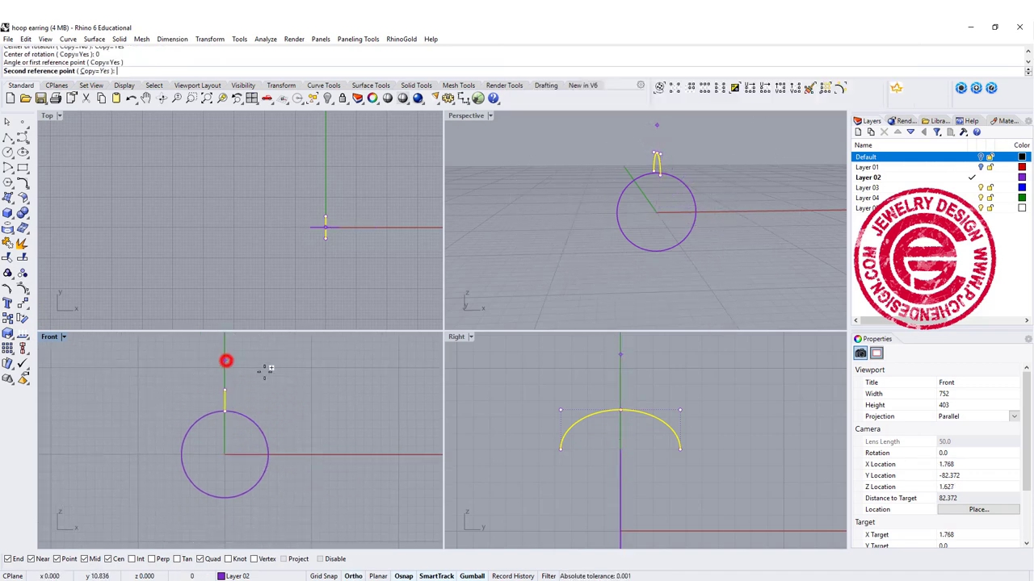
pyautogui.click(338, 454)
pyautogui.click(147, 460)
pyautogui.rightClick(168, 489)
# Step: Scale the right-hand arc wider and the left-hand arc narrower along the Y axis in the Top view
pyautogui.click(709, 263)
pyautogui.moveTo(710, 264); pyautogui.dragTo(667, 237, button='right')
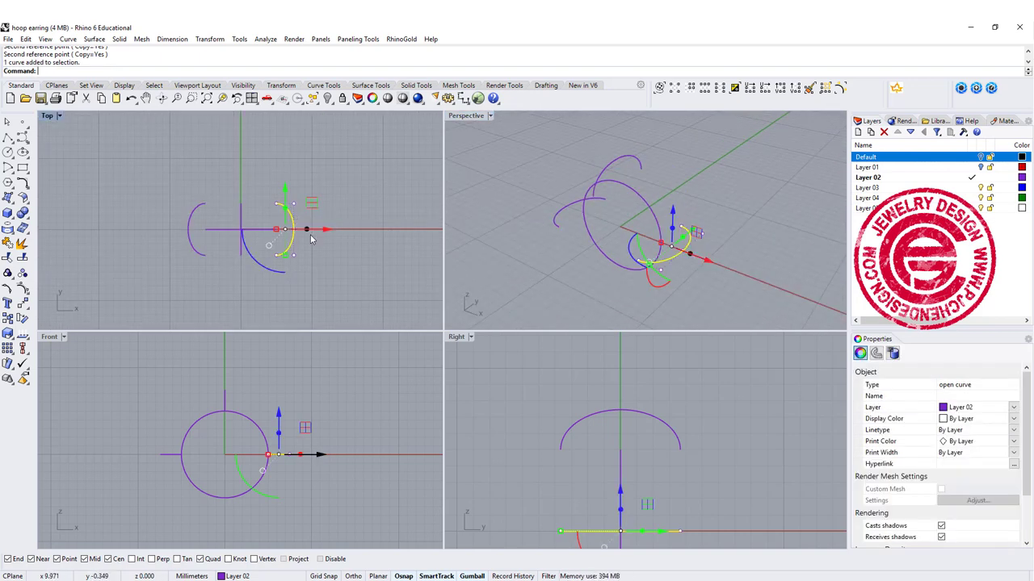
pyautogui.moveTo(284, 257); pyautogui.dragTo(285, 270)
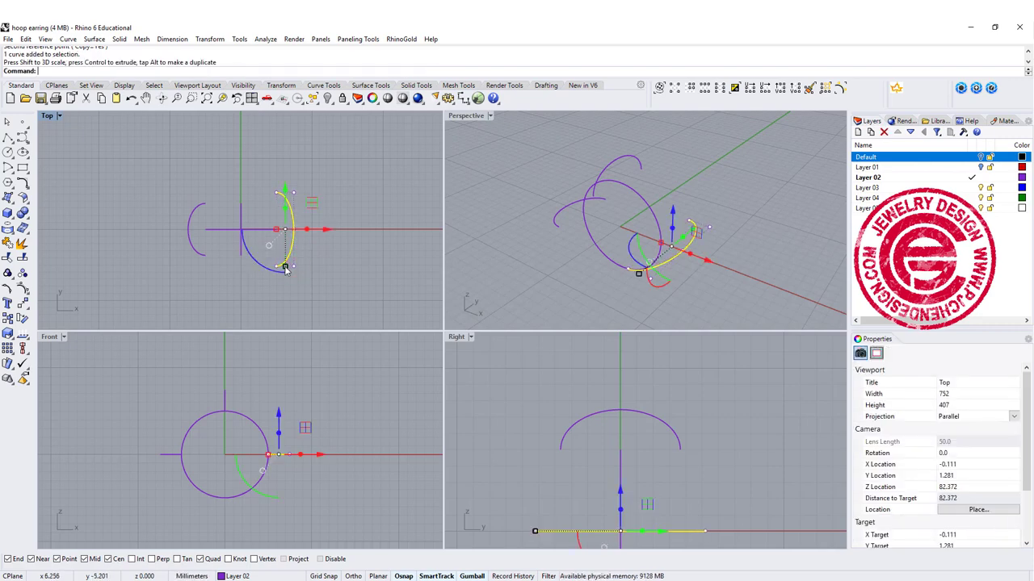
pyautogui.click(197, 251)
pyautogui.moveTo(197, 256); pyautogui.dragTo(196, 245)
pyautogui.click(351, 273)
# Step: Offset each of the three arcs outward by 0.8 mm
pyautogui.doubleClick(475, 117)
pyautogui.moveTo(485, 258)
pyautogui.mouseDown(button='right')
pyautogui.moveTo(542, 237)
pyautogui.moveTo(489, 239)
pyautogui.mouseUp(button='right')
pyautogui.click(22, 183)
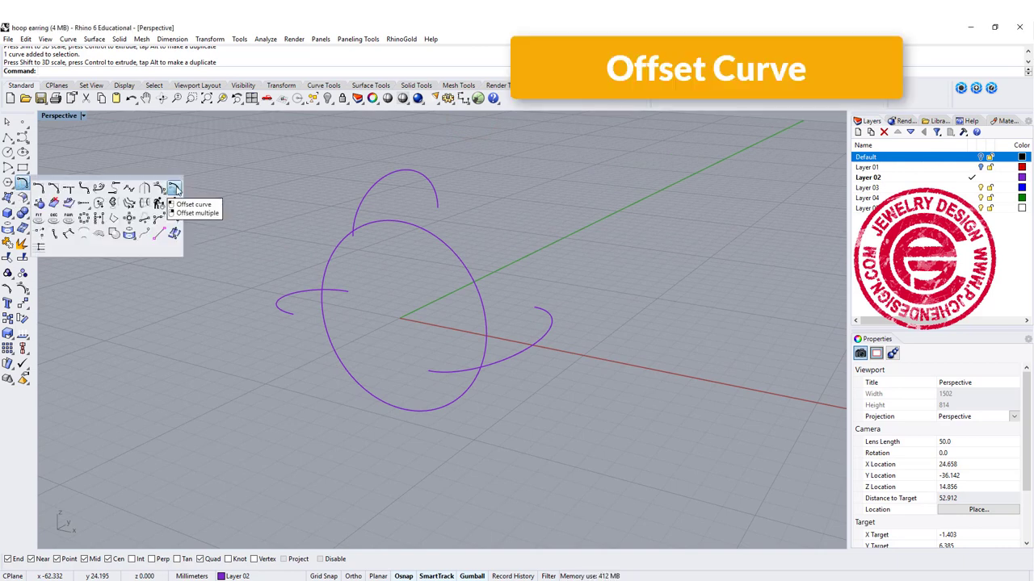
pyautogui.click(175, 188)
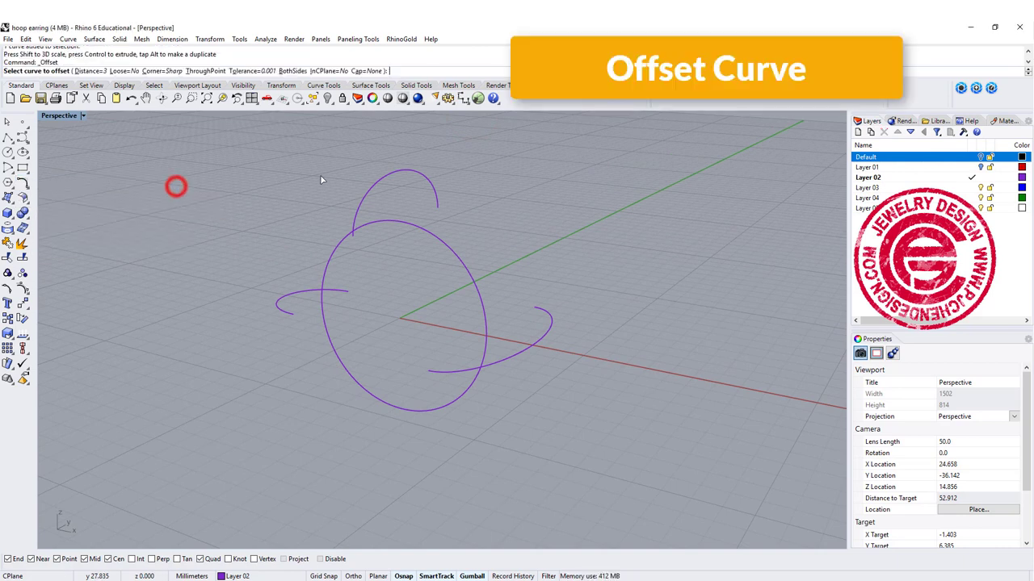
pyautogui.click(384, 182)
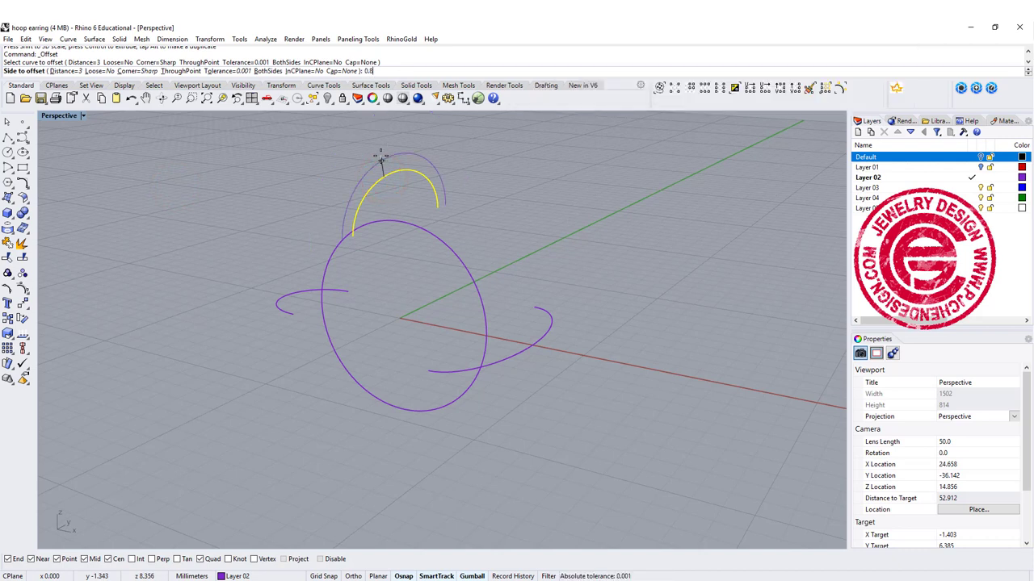
pyautogui.rightClick(605, 360)
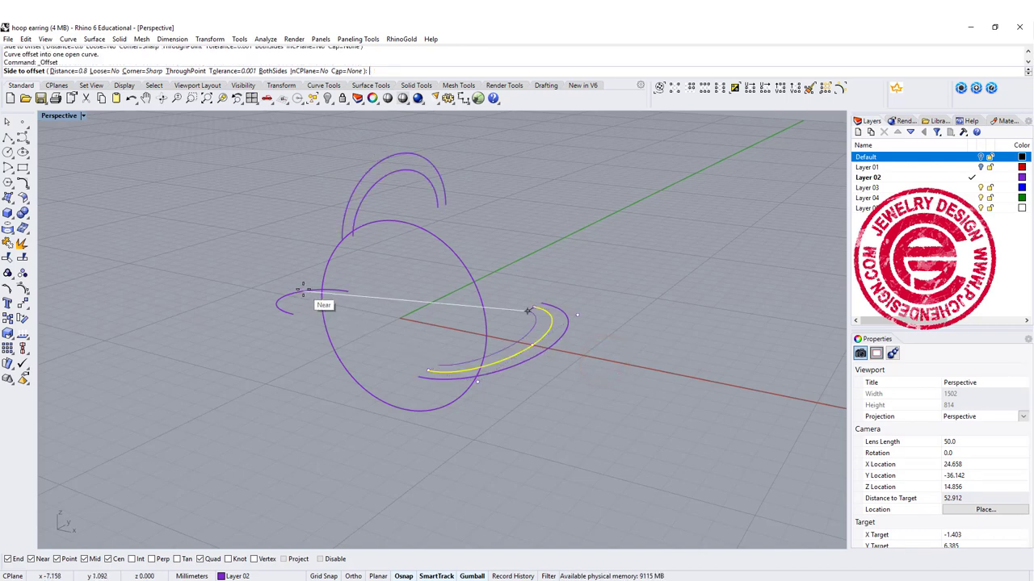
pyautogui.click(303, 291)
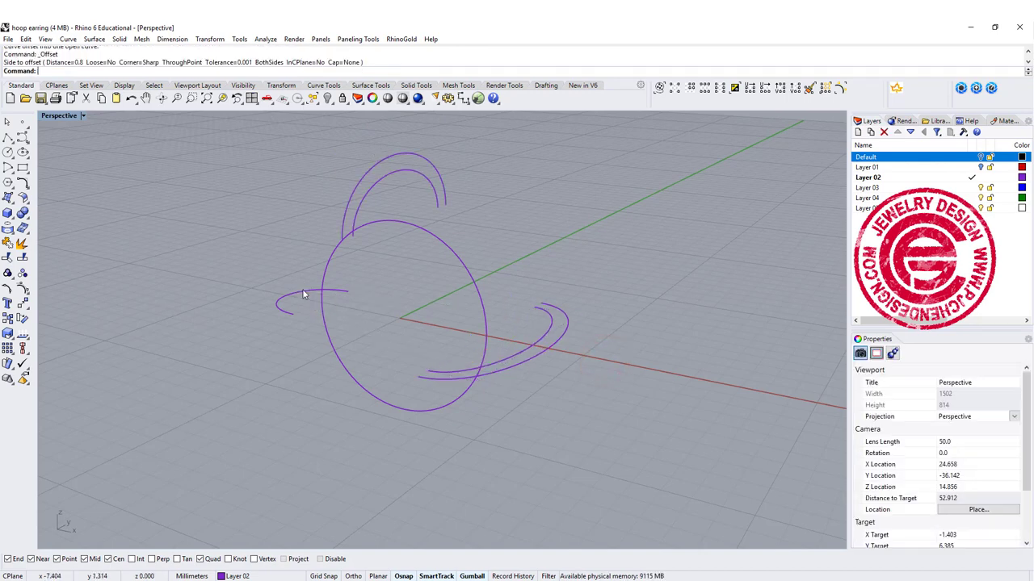
pyautogui.moveTo(497, 239)
pyautogui.mouseDown(button='right')
pyautogui.moveTo(431, 265)
pyautogui.moveTo(495, 250)
pyautogui.mouseUp(button='right')
pyautogui.click(505, 245)
# Step: Draw short lines closing both open ends between the top arc and its offset
pyautogui.click(10, 136)
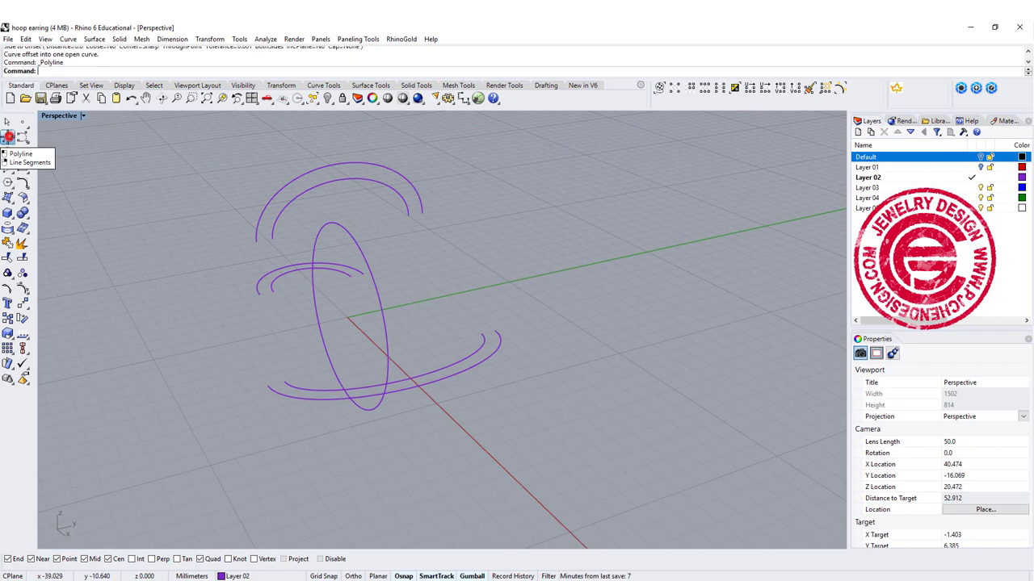
pyautogui.click(255, 242)
pyautogui.click(272, 240)
pyautogui.rightClick(286, 246)
pyautogui.rightClick(356, 230)
pyautogui.click(408, 215)
pyautogui.click(421, 214)
pyautogui.rightClick(471, 313)
# Step: Draw short lines closing both open ends of the right-hand, widest arc pair
pyautogui.rightClick(473, 321)
pyautogui.click(482, 334)
pyautogui.click(495, 331)
pyautogui.rightClick(495, 326)
pyautogui.rightClick(251, 380)
pyautogui.click(261, 385)
pyautogui.click(280, 379)
pyautogui.rightClick(280, 380)
# Step: Draw short lines closing both open ends of the left-hand, narrowest arc pair
pyautogui.rightClick(262, 323)
pyautogui.click(260, 293)
pyautogui.click(276, 291)
pyautogui.rightClick(273, 291)
pyautogui.rightClick(347, 294)
pyautogui.click(350, 277)
pyautogui.click(364, 275)
pyautogui.rightClick(411, 279)
# Step: Join the arcs and their end lines into three closed profile curves
pyautogui.scroll(-6, 411, 279)
pyautogui.moveTo(411, 279); pyautogui.dragTo(481, 286, button='right')
pyautogui.moveTo(246, 166); pyautogui.dragTo(632, 495)
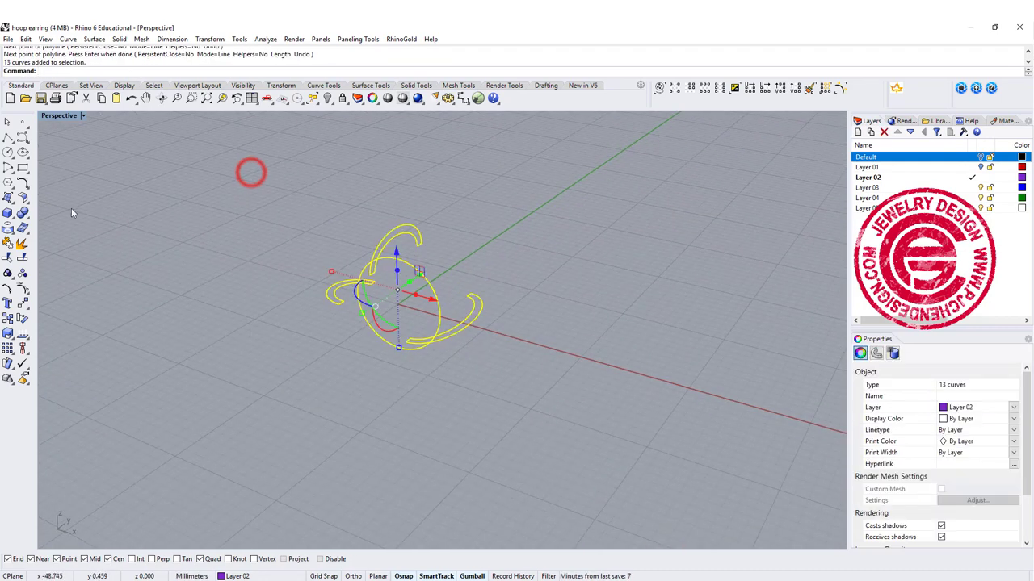
pyautogui.click(9, 244)
pyautogui.click(291, 266)
# Step: Set up a Sweep 1 Rail with the circle as rail and the three closed profiles as cross sections
pyautogui.moveTo(411, 358)
pyautogui.mouseDown(button='right')
pyautogui.moveTo(441, 344)
pyautogui.moveTo(424, 356)
pyautogui.mouseUp(button='right')
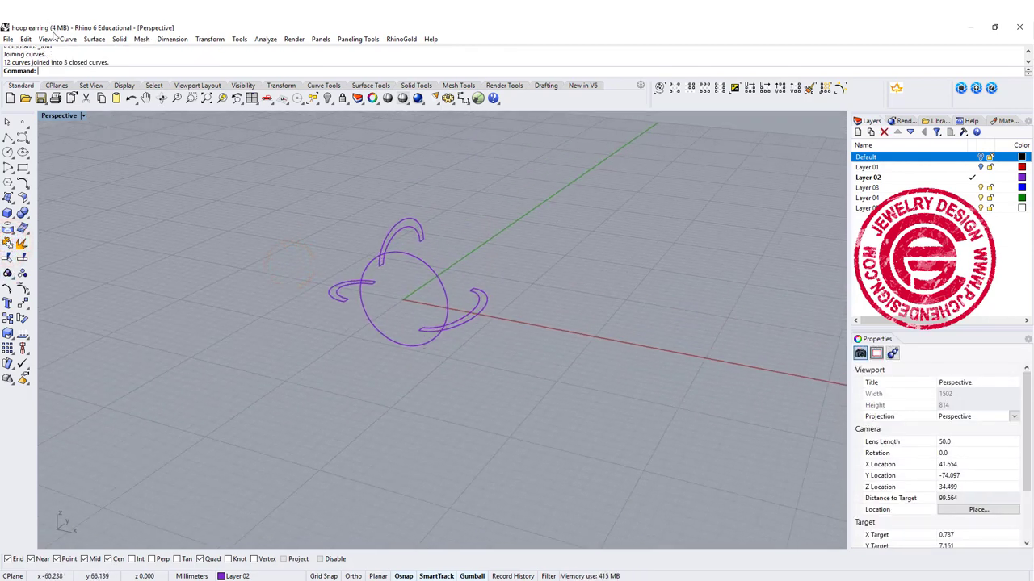
pyautogui.click(97, 39)
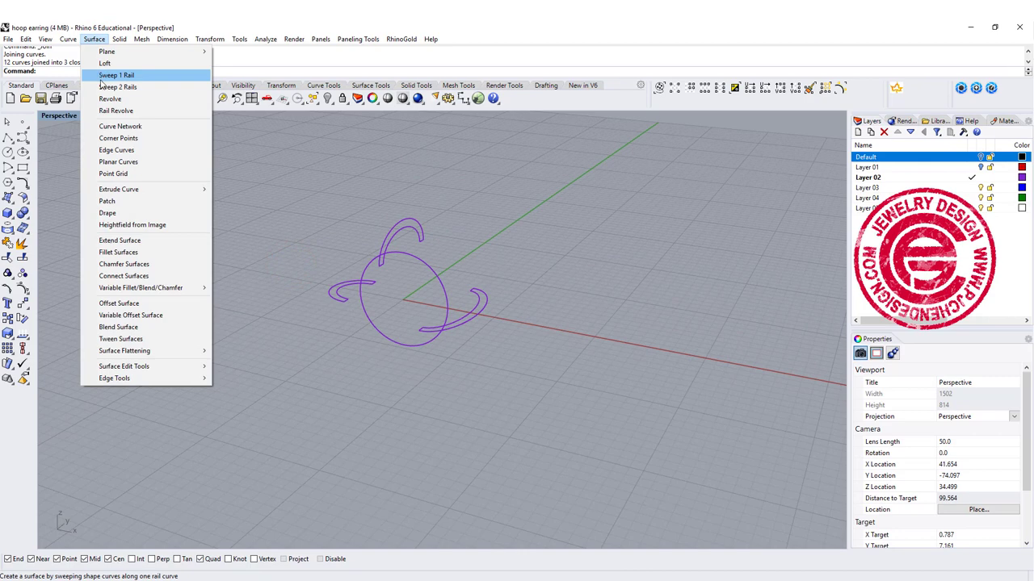
pyautogui.click(102, 77)
pyautogui.click(435, 277)
pyautogui.moveTo(476, 283); pyautogui.dragTo(373, 243, button='right')
pyautogui.scroll(4, 487, 267)
pyautogui.click(381, 228)
pyautogui.click(463, 305)
pyautogui.click(312, 288)
pyautogui.press('Return')
# Step: Adjust the left profile's seam point and create the Freeform sweep with unchanged cross sections and Record History on
pyautogui.moveTo(533, 292); pyautogui.dragTo(522, 268, button='right')
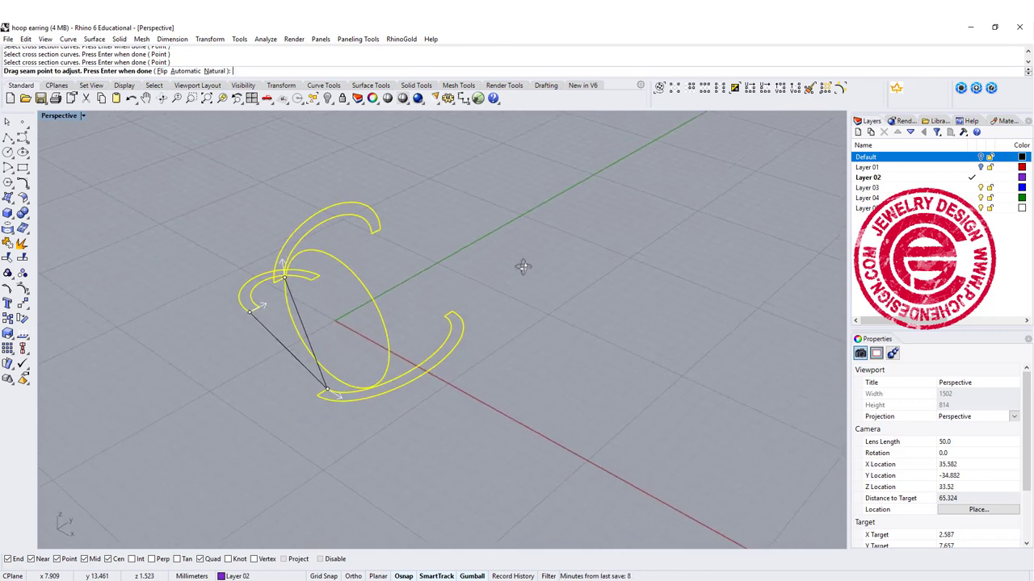
pyautogui.click(251, 313)
pyautogui.click(259, 307)
pyautogui.press('Return')
pyautogui.moveTo(590, 403); pyautogui.dragTo(544, 366, button='right')
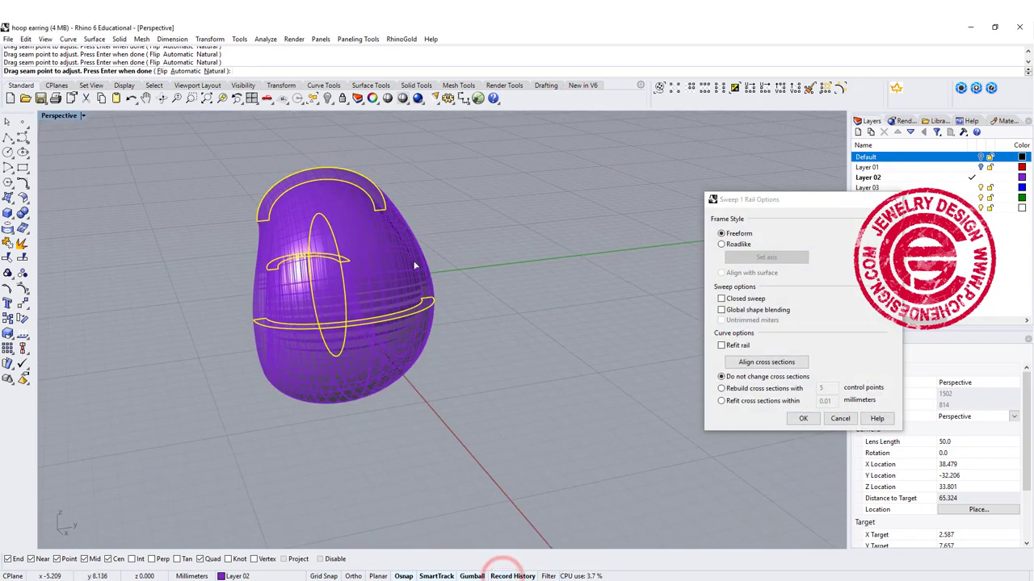
pyautogui.click(803, 419)
# Step: Select the right-hand profile curve on the swept body and scale it narrower across its width
pyautogui.moveTo(527, 354); pyautogui.dragTo(554, 331, button='right')
pyautogui.click(519, 353)
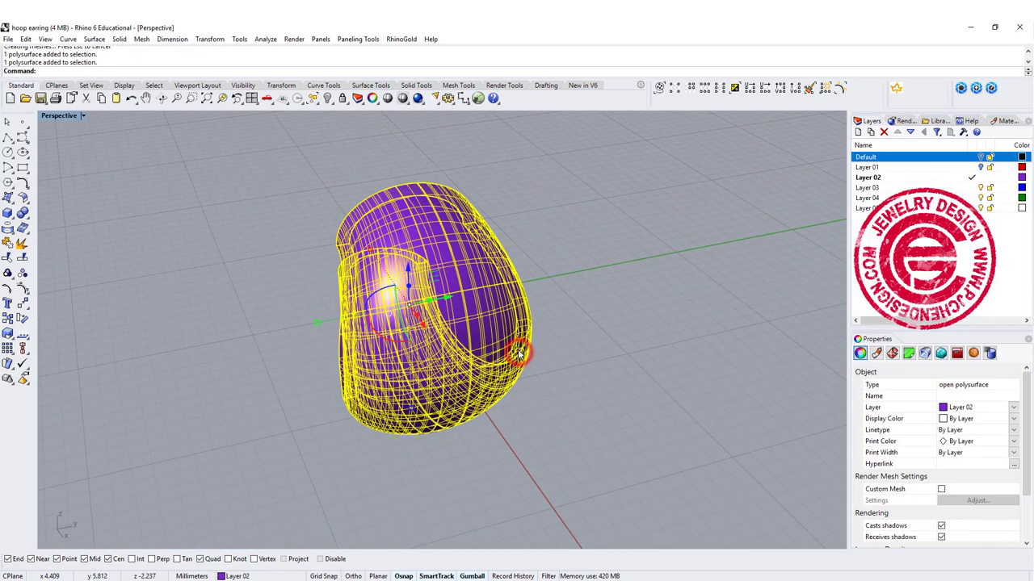
pyautogui.click(526, 339)
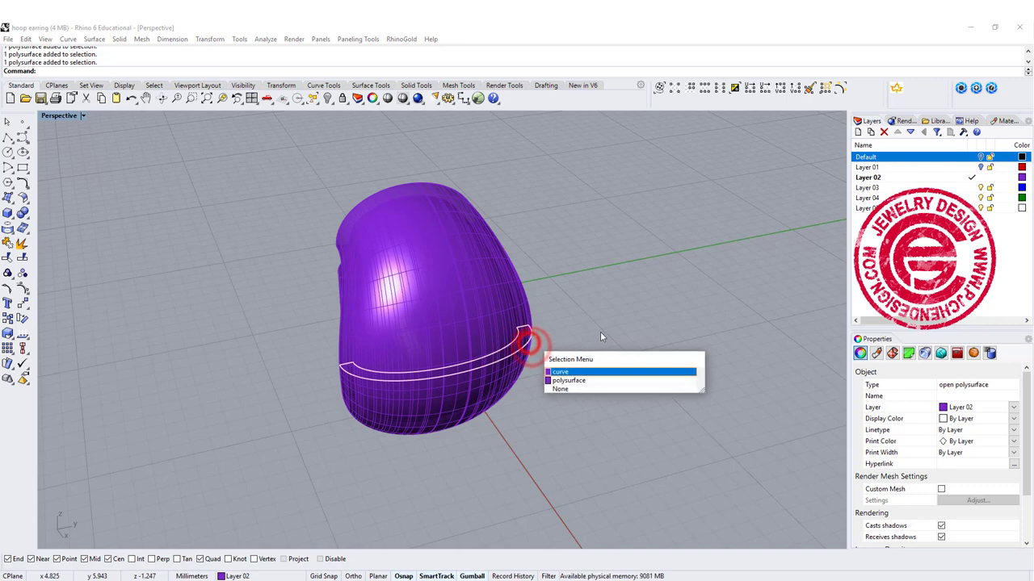
pyautogui.click(589, 372)
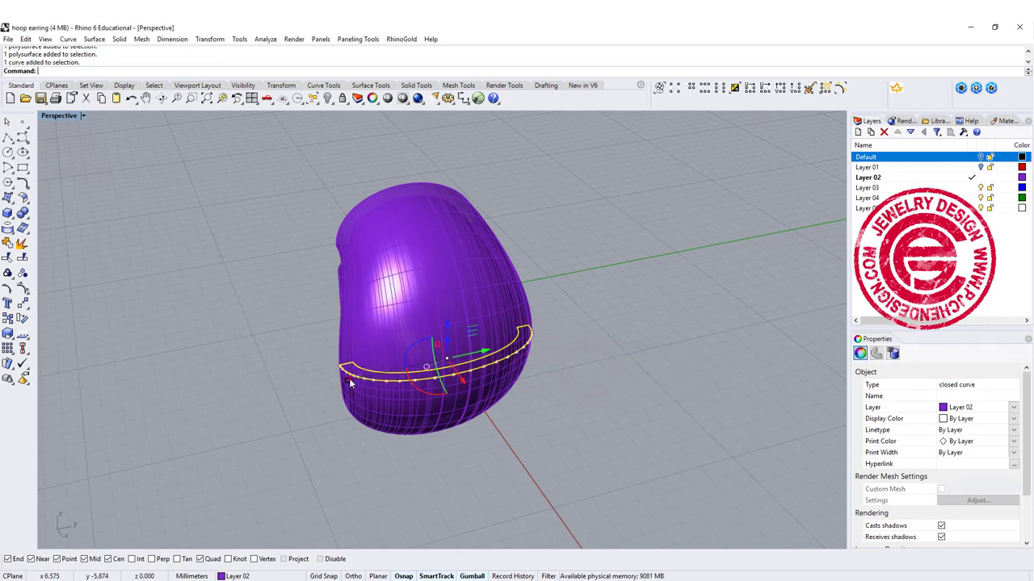
pyautogui.moveTo(350, 382); pyautogui.dragTo(367, 379)
# Step: Select the profile curve at the hoop's left-hand open end and rescale it to reshape the sweep
pyautogui.moveTo(539, 347); pyautogui.dragTo(461, 350, button='right')
pyautogui.click(460, 351)
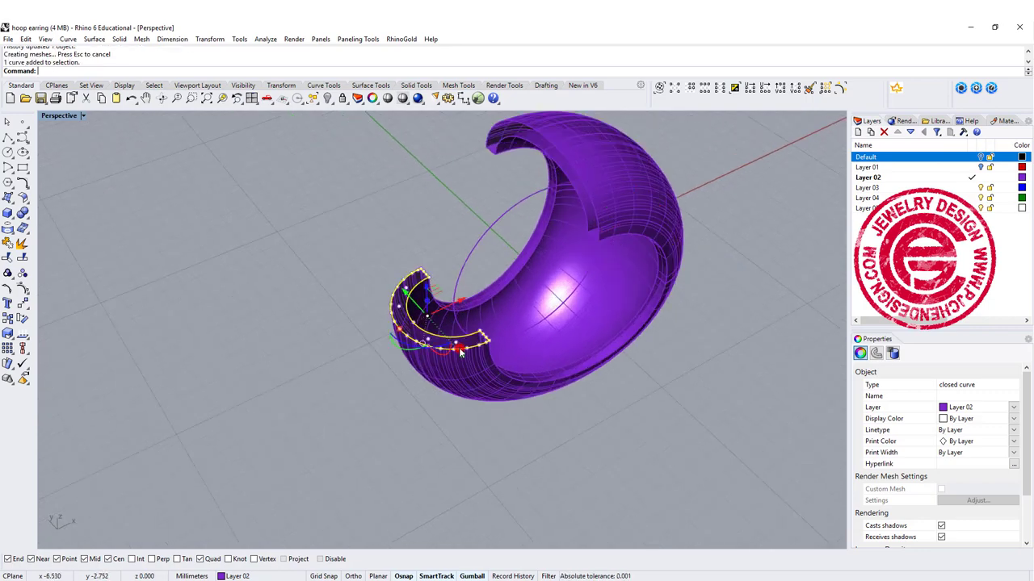
pyautogui.moveTo(485, 353); pyautogui.dragTo(569, 342, button='right')
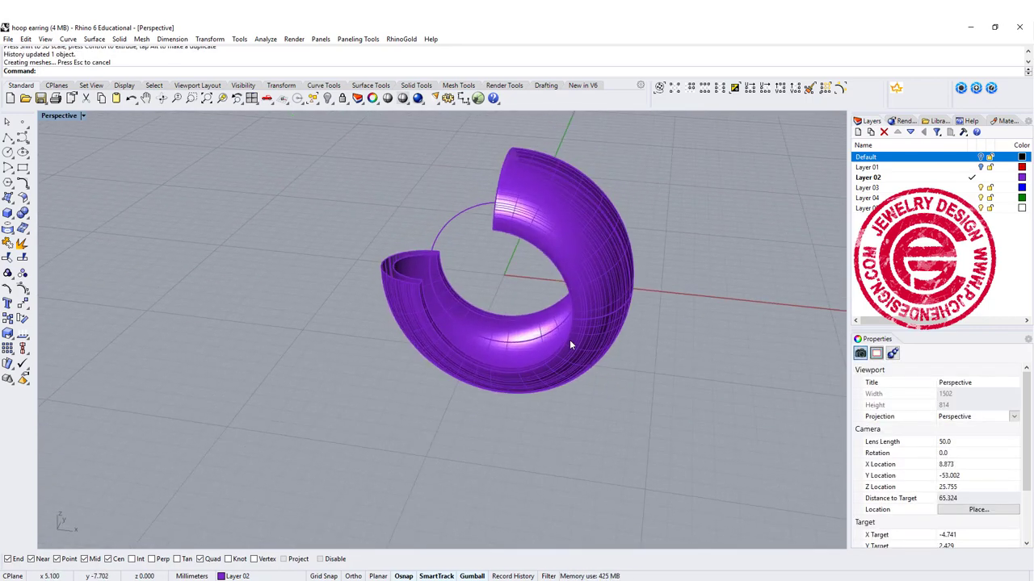
# Step: Run CreateUVCrv on the hoop's outer surface to generate its flattened outline
pyautogui.keyDown('shift'); pyautogui.moveTo(598, 304); pyautogui.dragTo(415, 301, button='right'); pyautogui.keyUp('shift')
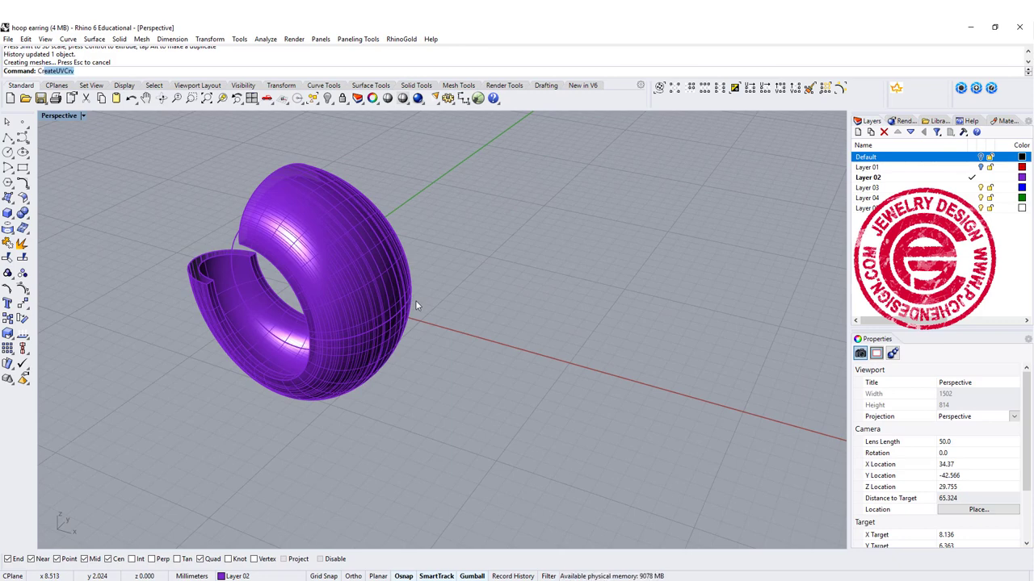
pyautogui.press('Return')
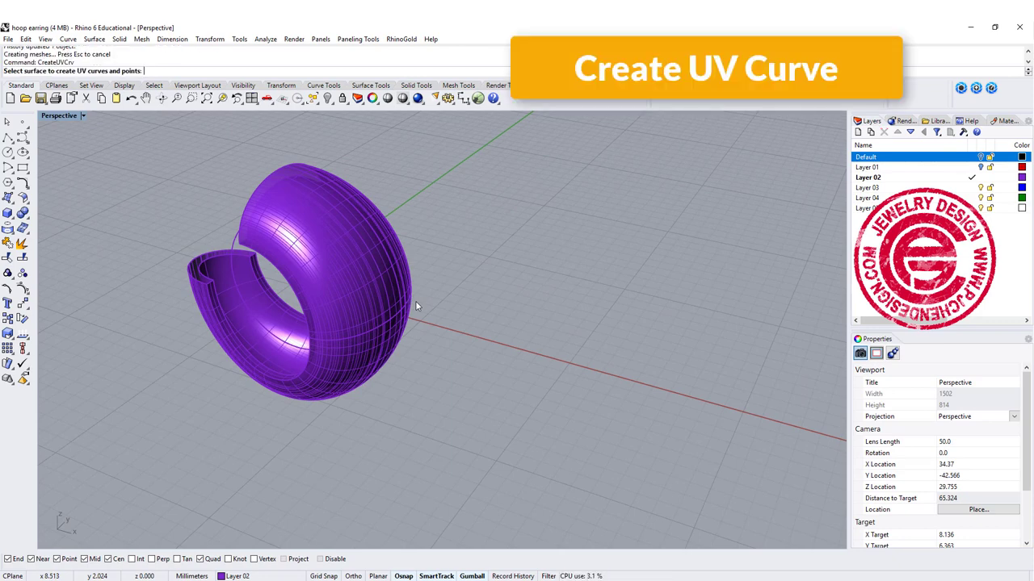
pyautogui.click(408, 296)
pyautogui.press('Return')
# Step: Move the flat UV rectangle along the Y axis until it lies clear of the hoop
pyautogui.scroll(-4, 524, 263)
pyautogui.moveTo(524, 267); pyautogui.dragTo(455, 355, button='right')
pyautogui.moveTo(470, 354); pyautogui.dragTo(515, 309)
pyautogui.click(439, 396)
pyautogui.moveTo(424, 356); pyautogui.dragTo(494, 392, button='right')
pyautogui.moveTo(344, 243); pyautogui.dragTo(457, 412, button='right')
pyautogui.moveTo(396, 403); pyautogui.dragTo(353, 259, button='right')
pyautogui.click(383, 278)
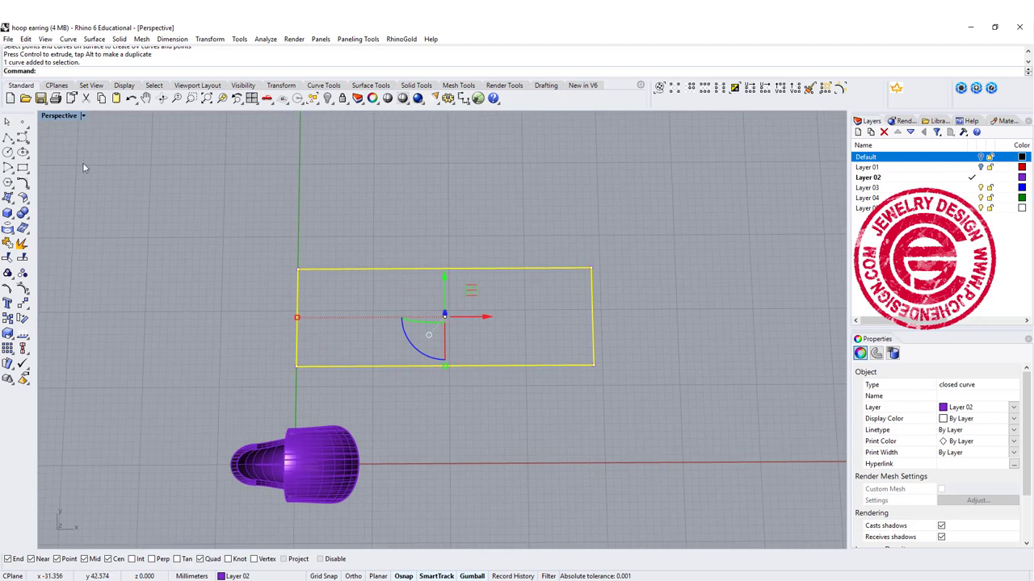
pyautogui.click(91, 167)
# Step: Draw a line along the rectangle's upper long edge from corner to corner
pyautogui.click(7, 137)
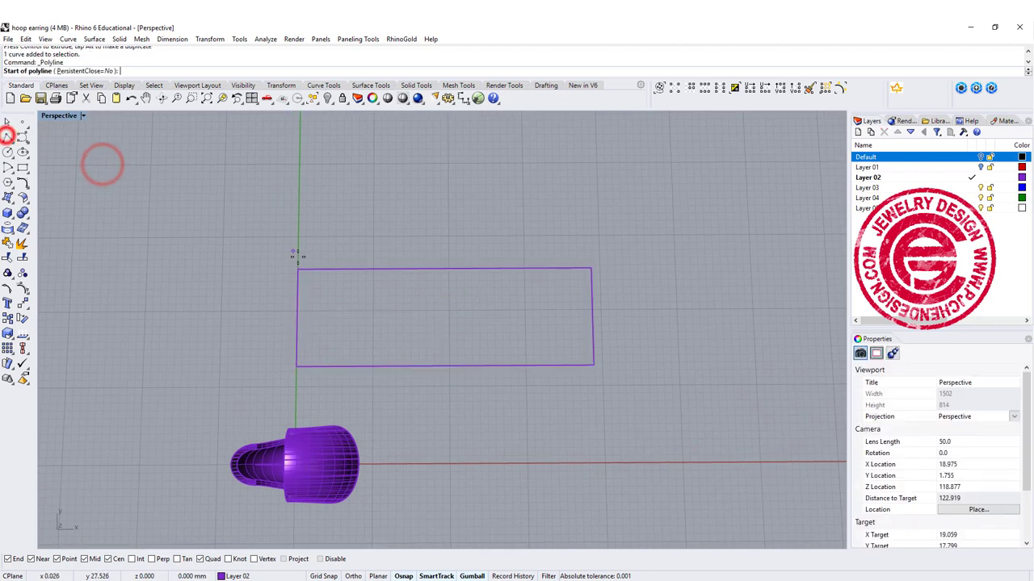
pyautogui.click(592, 268)
pyautogui.press('Return')
# Step: Divide the upper edge line into 10 segments, marking the ends with points
pyautogui.click(550, 269)
pyautogui.click(579, 305)
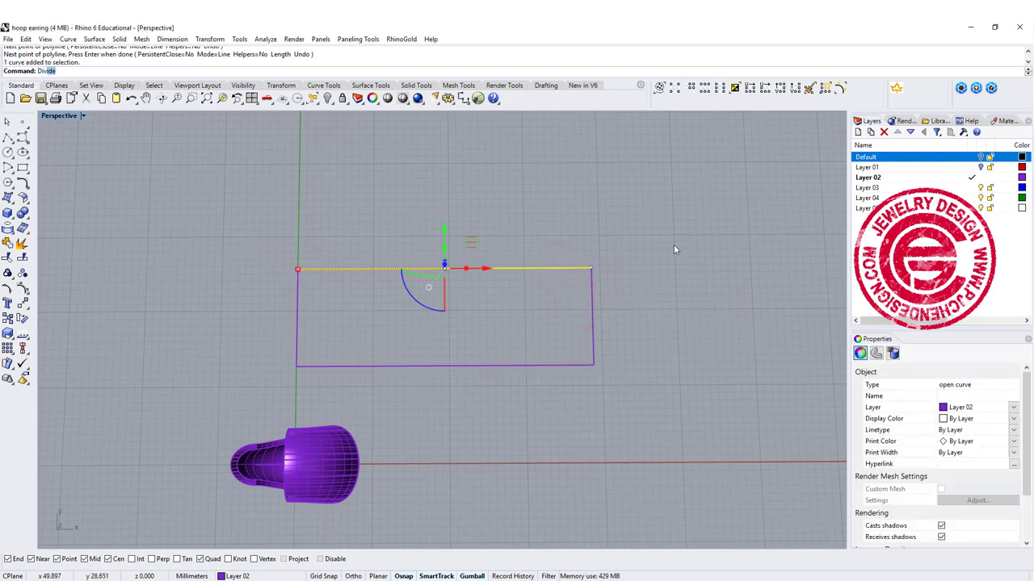
pyautogui.write('Divide')
pyautogui.press('Return')
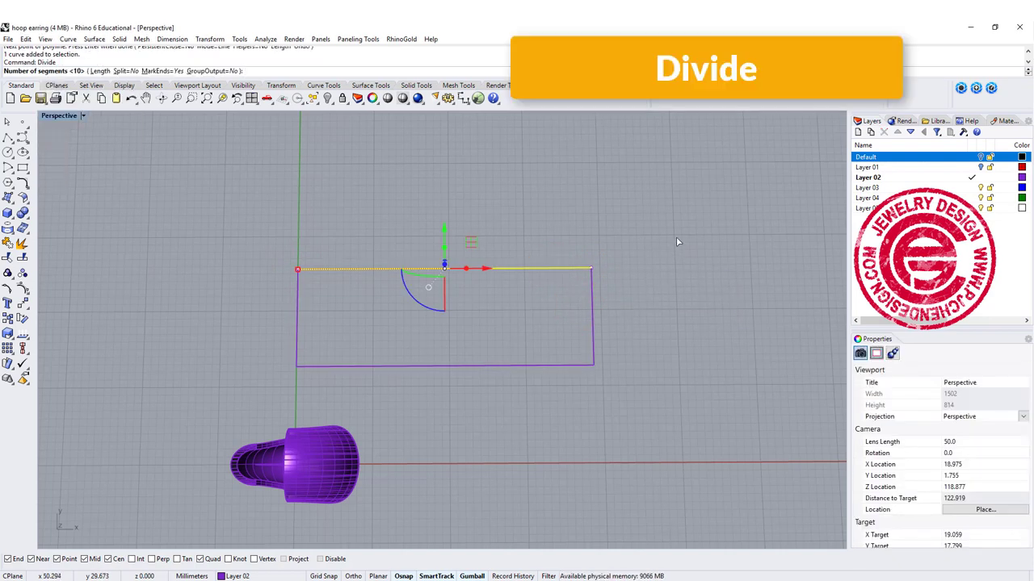
pyautogui.rightClick(464, 186)
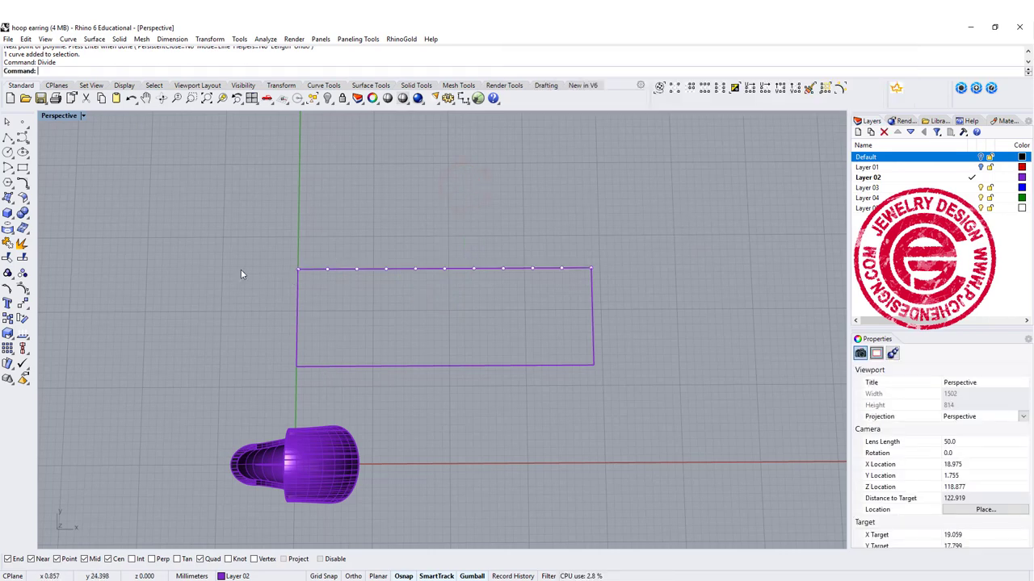
# Step: Draw an upright semicircular arc by start, end and direction, spanning the first division segment at the rectangle's corner on the Y axis
pyautogui.moveTo(232, 272); pyautogui.dragTo(325, 199, button='right')
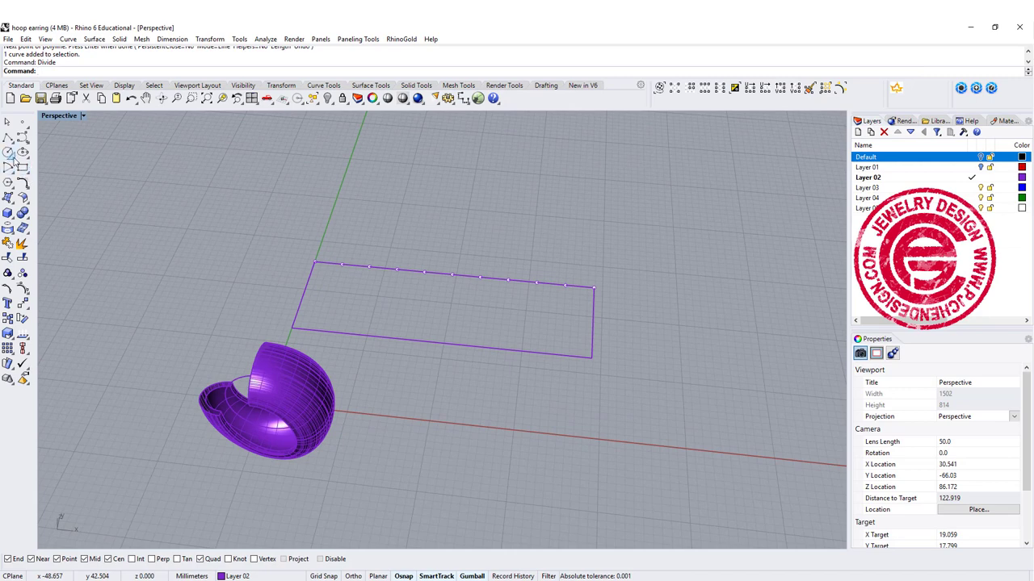
pyautogui.click(7, 168)
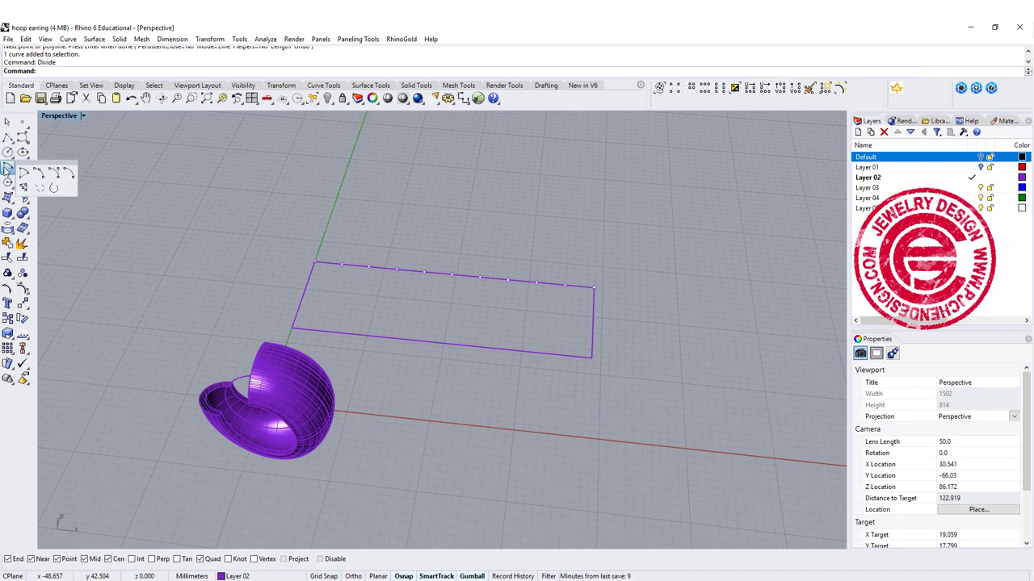
pyautogui.click(53, 171)
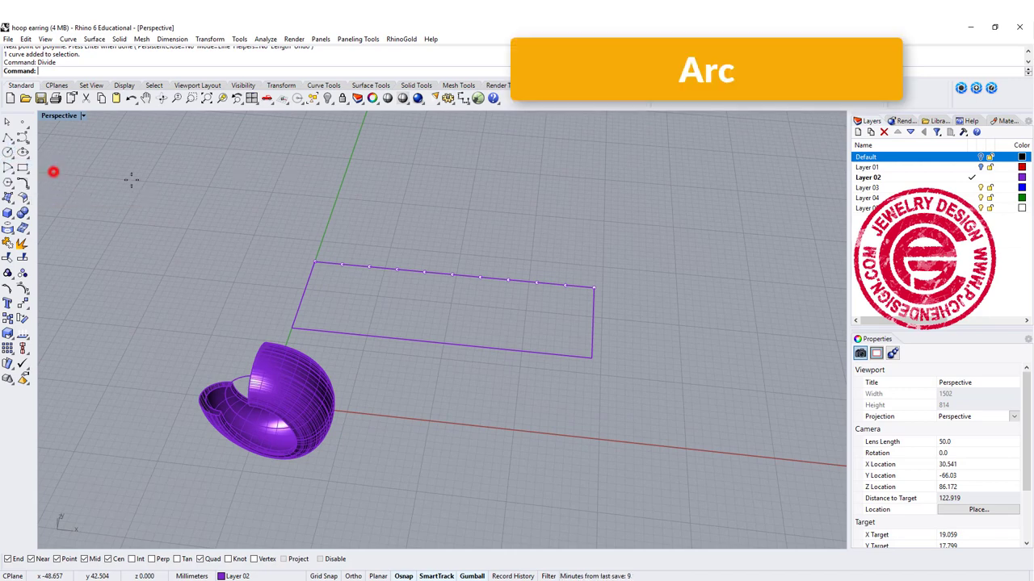
pyautogui.scroll(5, 317, 263)
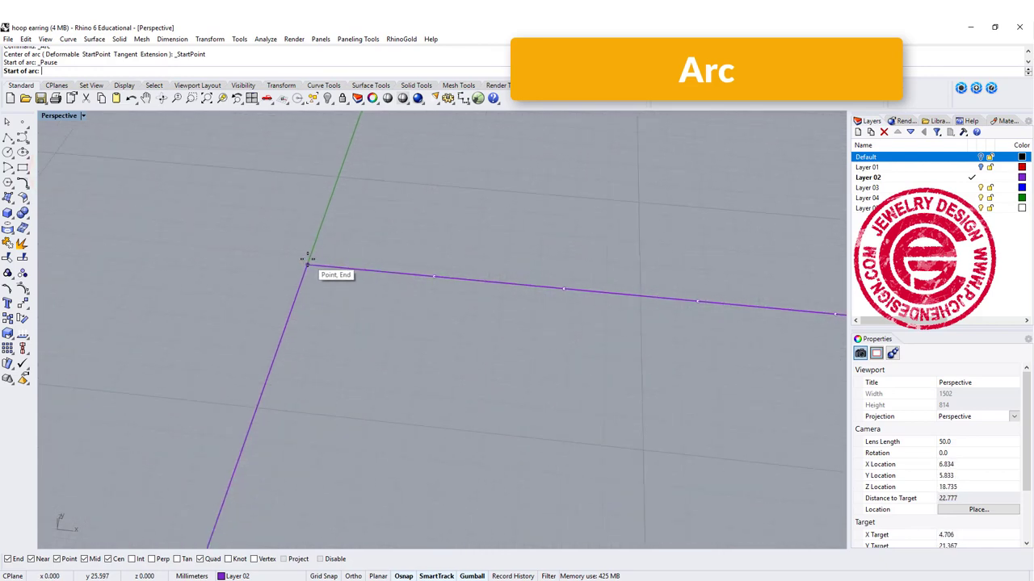
pyautogui.click(307, 262)
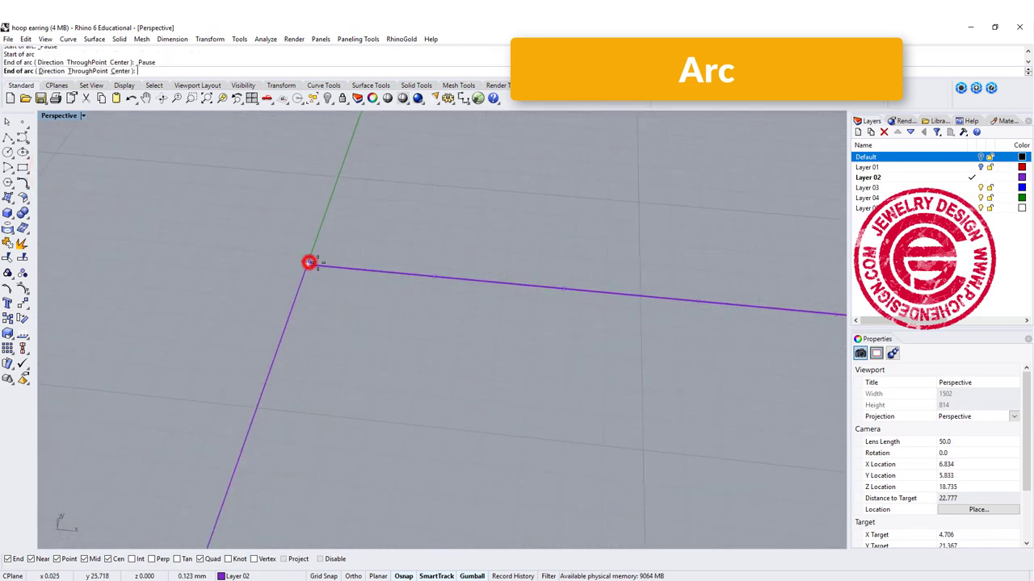
pyautogui.click(436, 275)
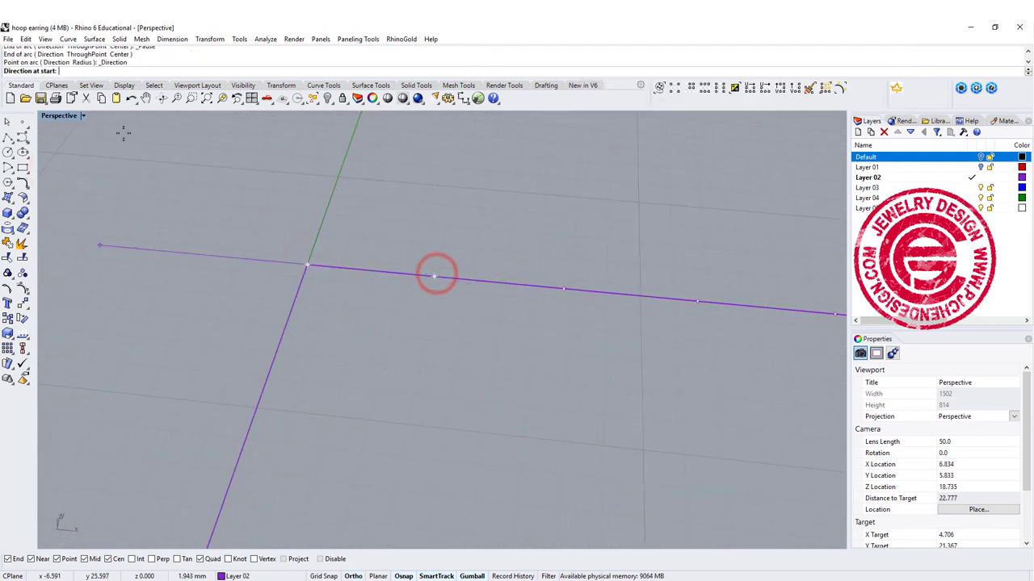
pyautogui.doubleClick(48, 115)
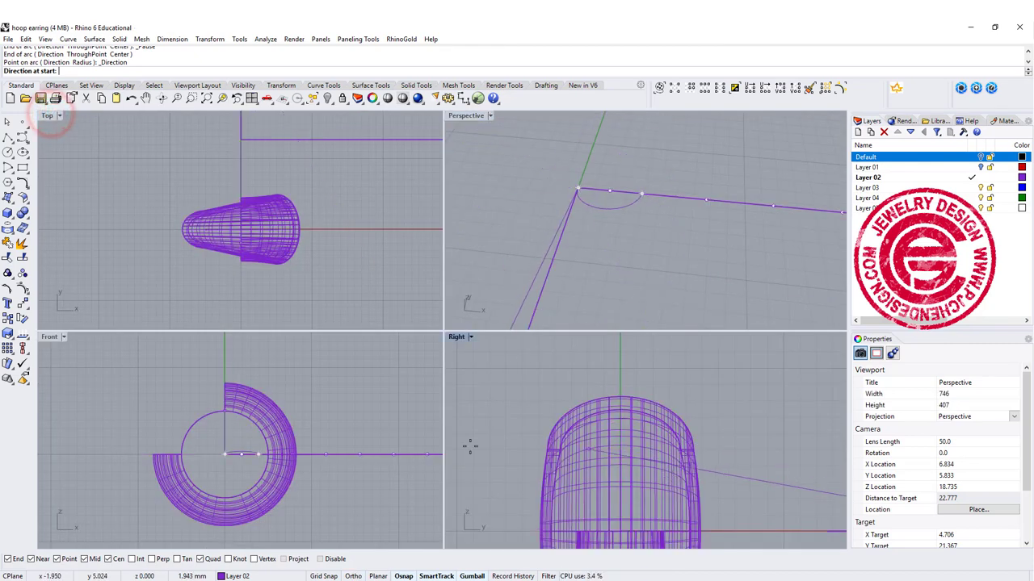
pyautogui.scroll(-2, 586, 448)
pyautogui.scroll(-4, 372, 438)
pyautogui.press('shift')
pyautogui.click(271, 381)
pyautogui.doubleClick(468, 116)
pyautogui.moveTo(471, 116); pyautogui.dragTo(121, 172, button='right')
pyautogui.scroll(-3, 298, 206)
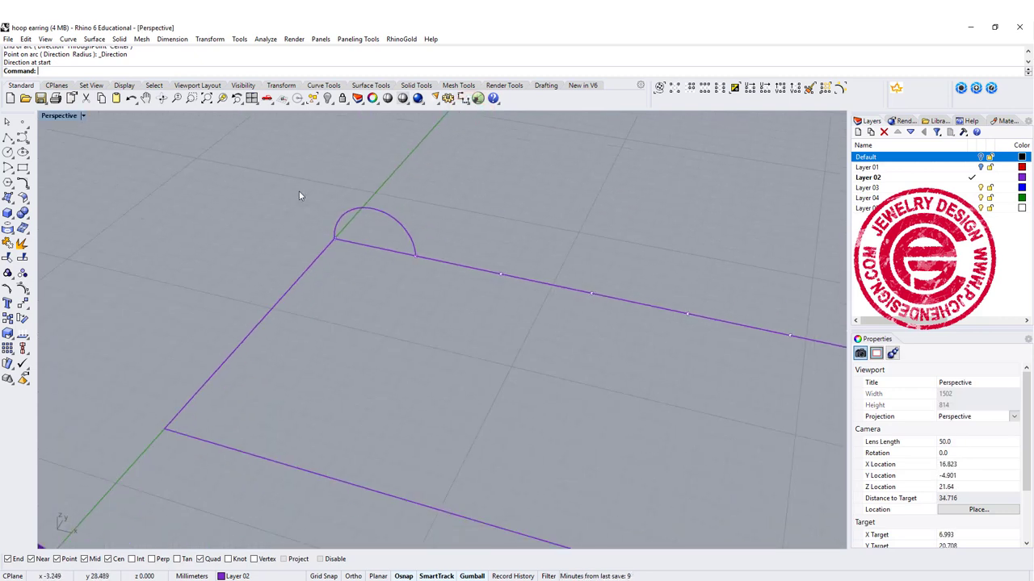
# Step: Close the arc with a straight line between its endpoints and join both into one closed half-round profile
pyautogui.click(6, 137)
pyautogui.click(335, 238)
pyautogui.click(414, 251)
pyautogui.press('Return')
pyautogui.moveTo(372, 225); pyautogui.dragTo(422, 262)
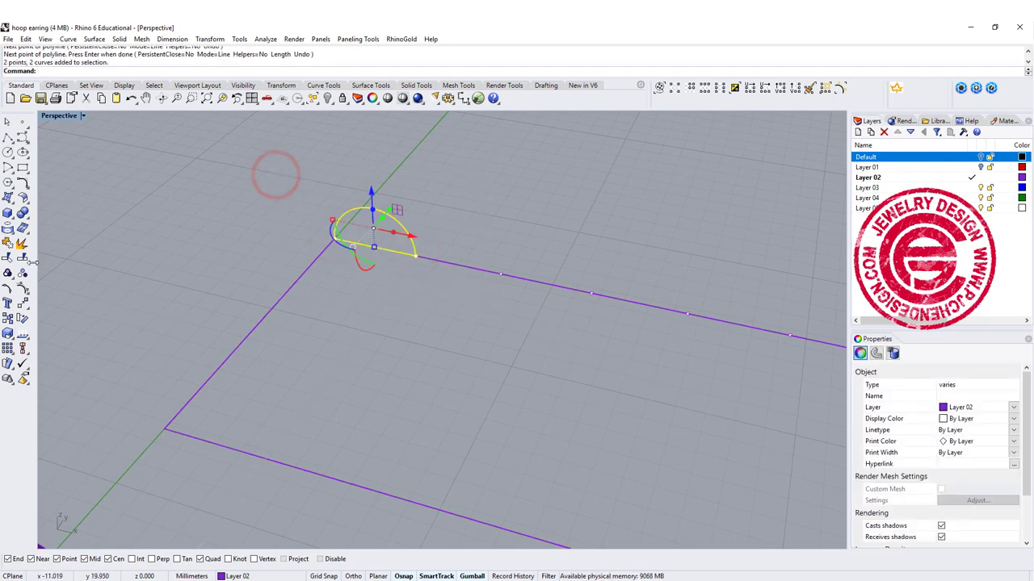
pyautogui.click(8, 243)
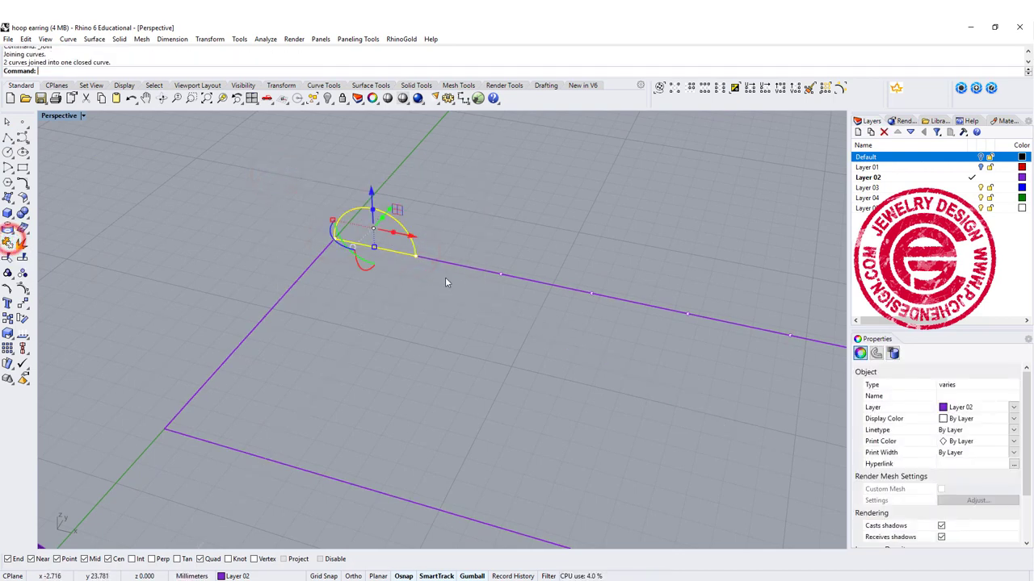
# Step: Draw a straight line from the first division point across the rectangle, perpendicular to the opposite long edge
pyautogui.moveTo(450, 273)
pyautogui.mouseDown(button='right')
pyautogui.moveTo(422, 295)
pyautogui.moveTo(455, 291)
pyautogui.mouseUp(button='right')
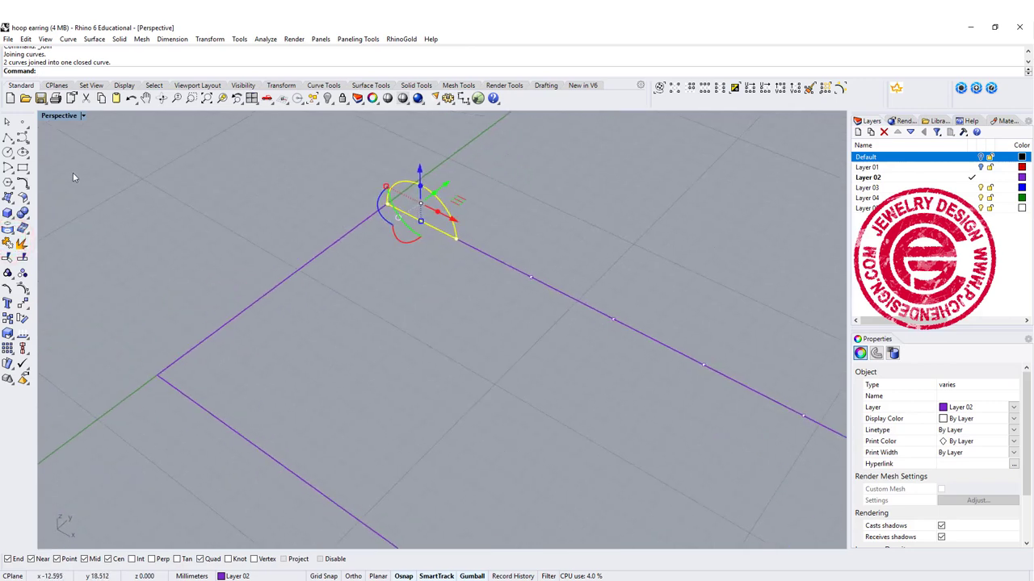
pyautogui.click(6, 139)
pyautogui.click(456, 241)
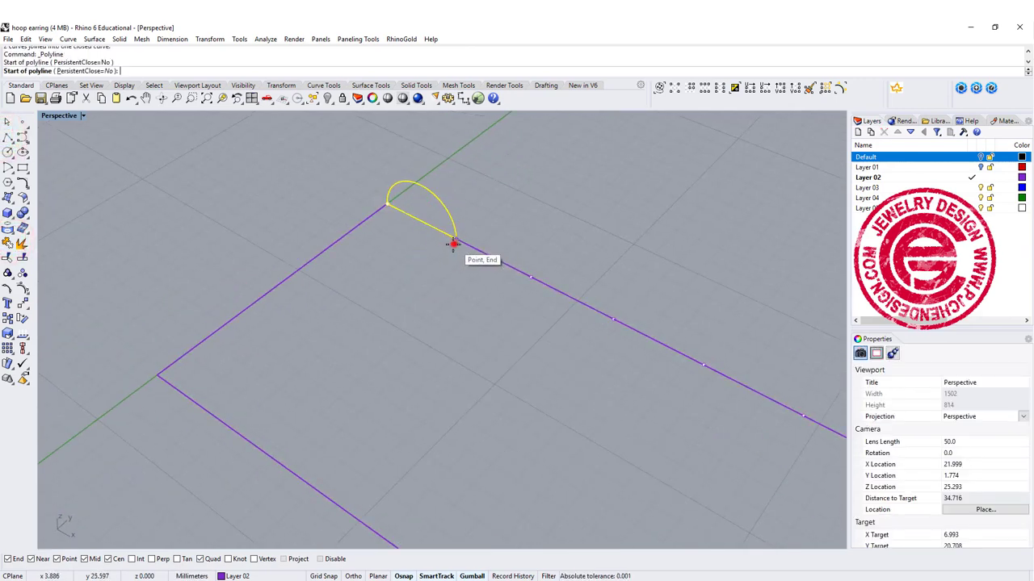
pyautogui.click(229, 425)
pyautogui.press('Return')
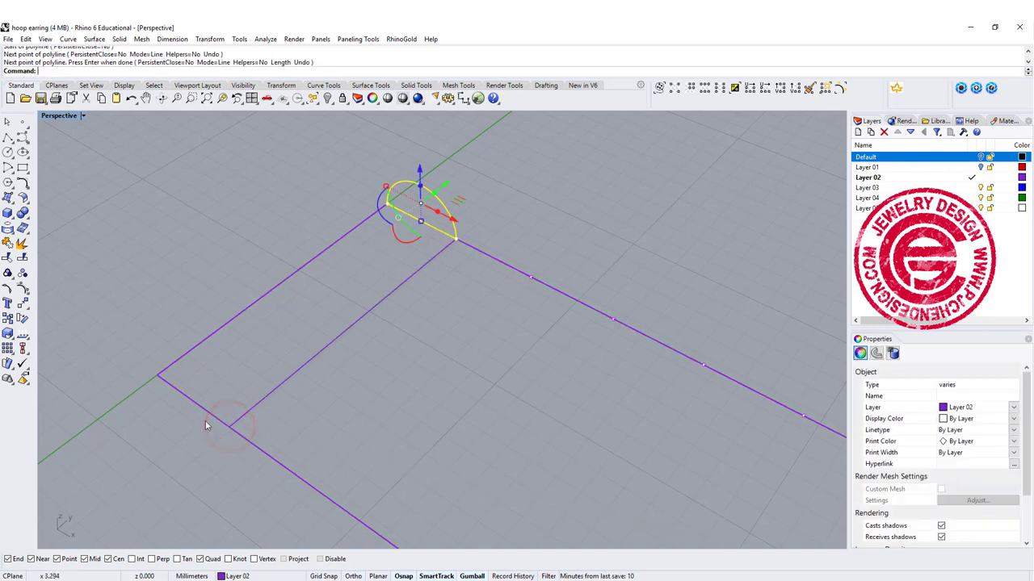
# Step: Sweep the half-round profile with Sweep 1 Rail along the straight line crossing the rectangle
pyautogui.moveTo(304, 374); pyautogui.dragTo(422, 335, button='right')
pyautogui.click(422, 335)
pyautogui.click(94, 38)
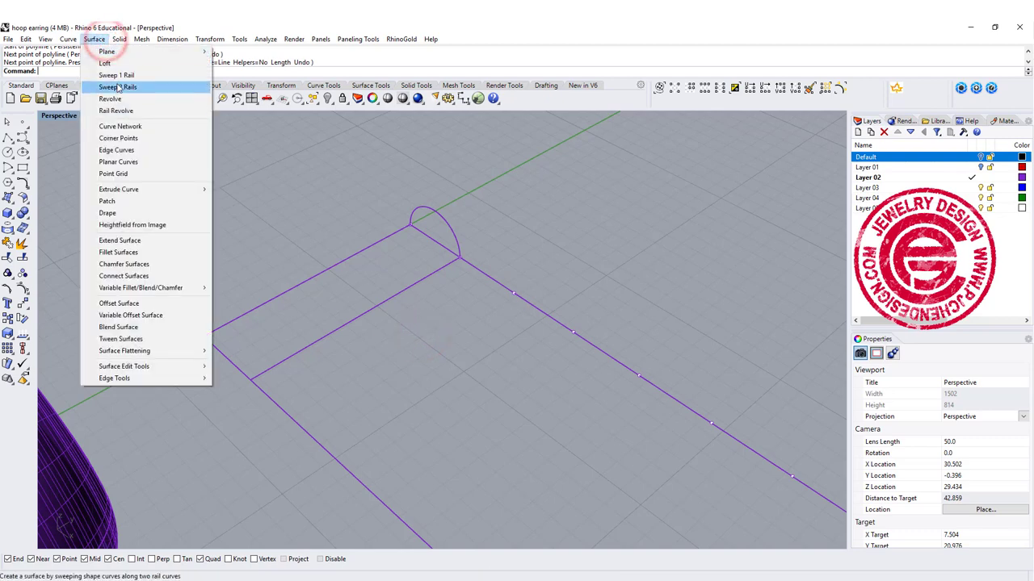
pyautogui.click(118, 75)
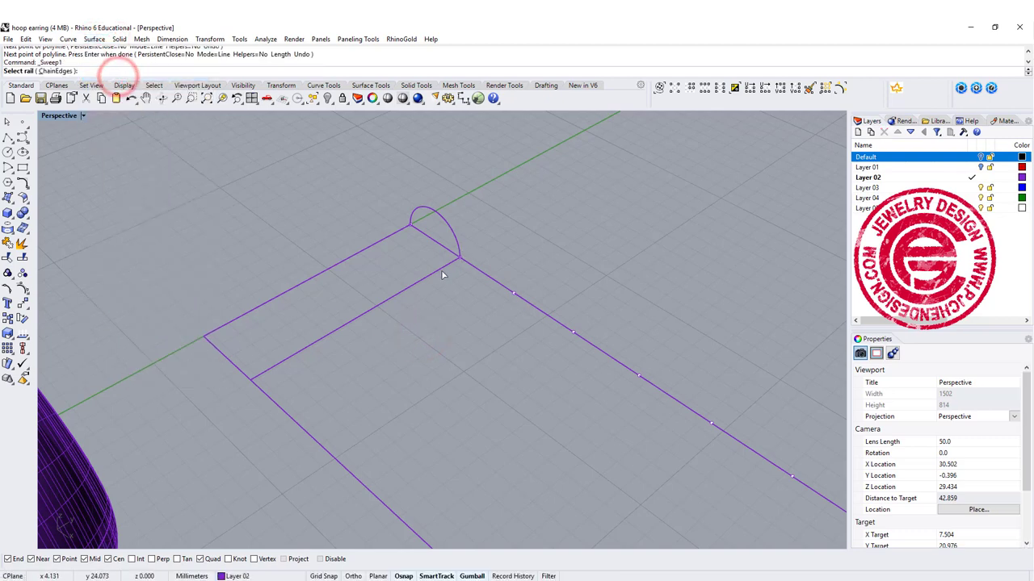
pyautogui.click(444, 272)
pyautogui.click(455, 242)
pyautogui.press('Return')
pyautogui.press('Return')
pyautogui.press('Return')
# Step: Cap both open ends of the swept half-round bar
pyautogui.moveTo(568, 236); pyautogui.dragTo(312, 328, button='right')
pyautogui.click(311, 343)
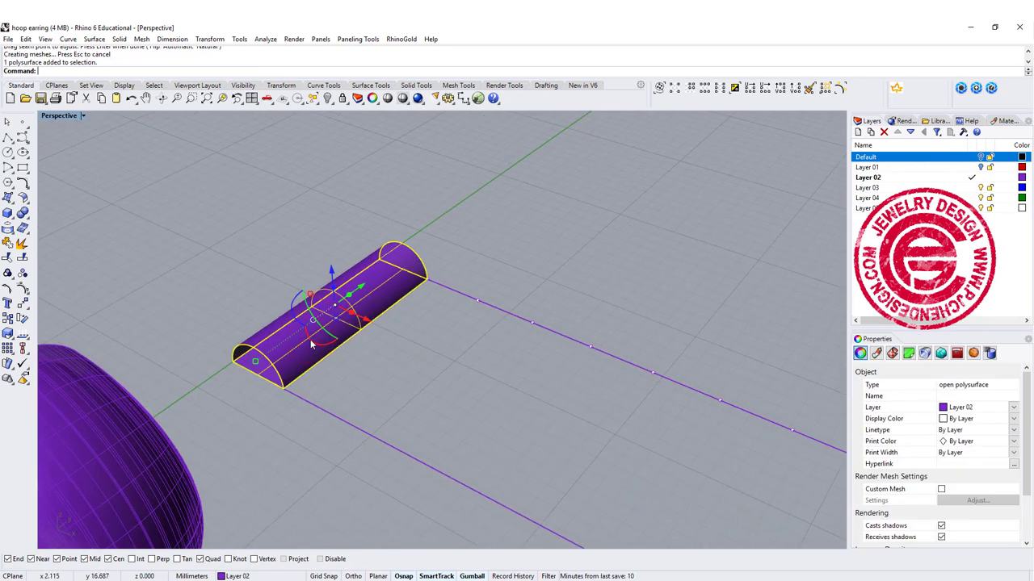
pyautogui.press('Return')
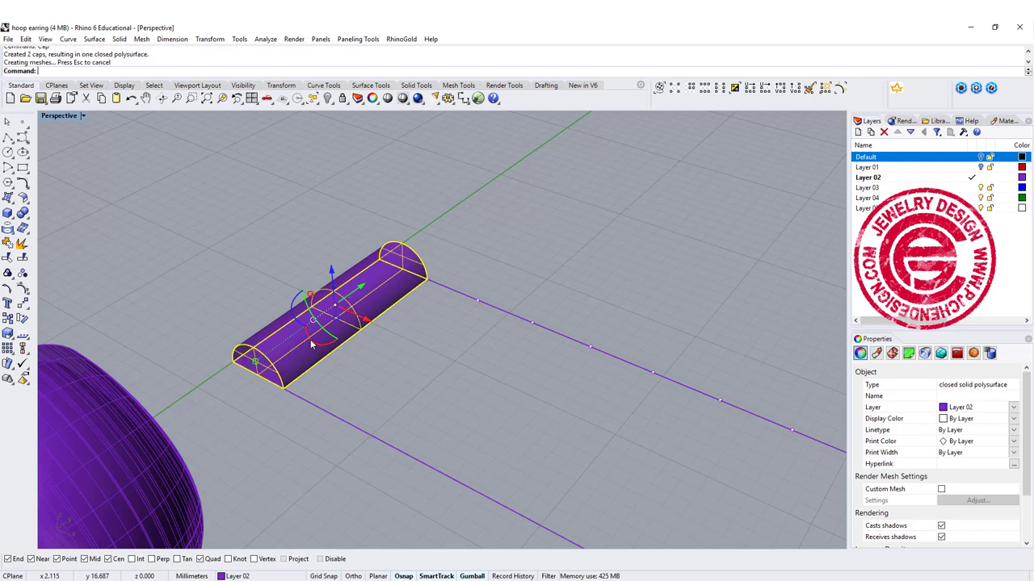
pyautogui.click(466, 422)
# Step: Create a linear array of 10 half-round bars along the rectangle's long edge, spaced one bar width apart
pyautogui.moveTo(465, 422); pyautogui.dragTo(515, 442, button='right')
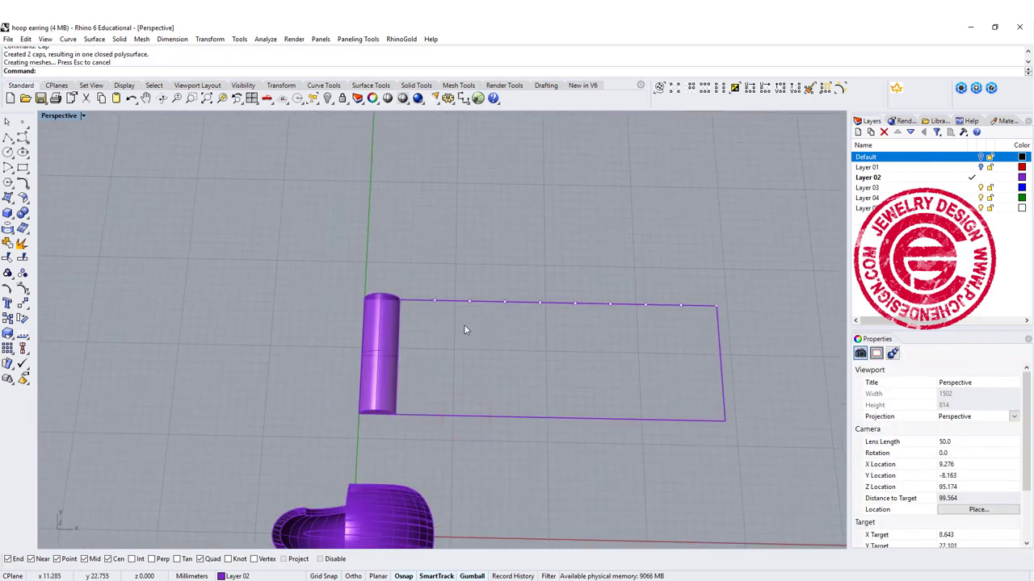
pyautogui.keyDown('shift'); pyautogui.moveTo(465, 329); pyautogui.dragTo(396, 329, button='right'); pyautogui.keyUp('shift')
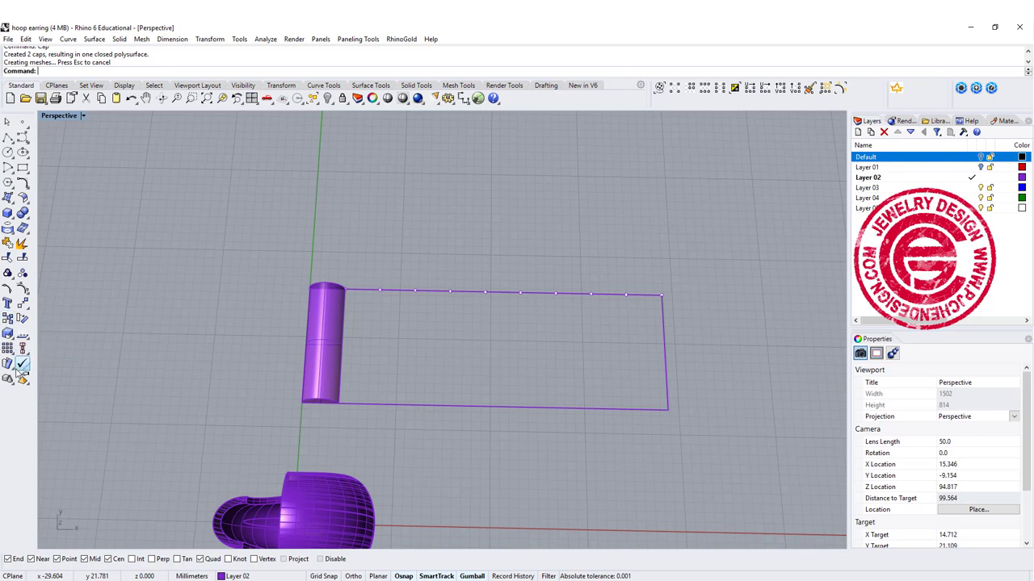
pyautogui.click(11, 352)
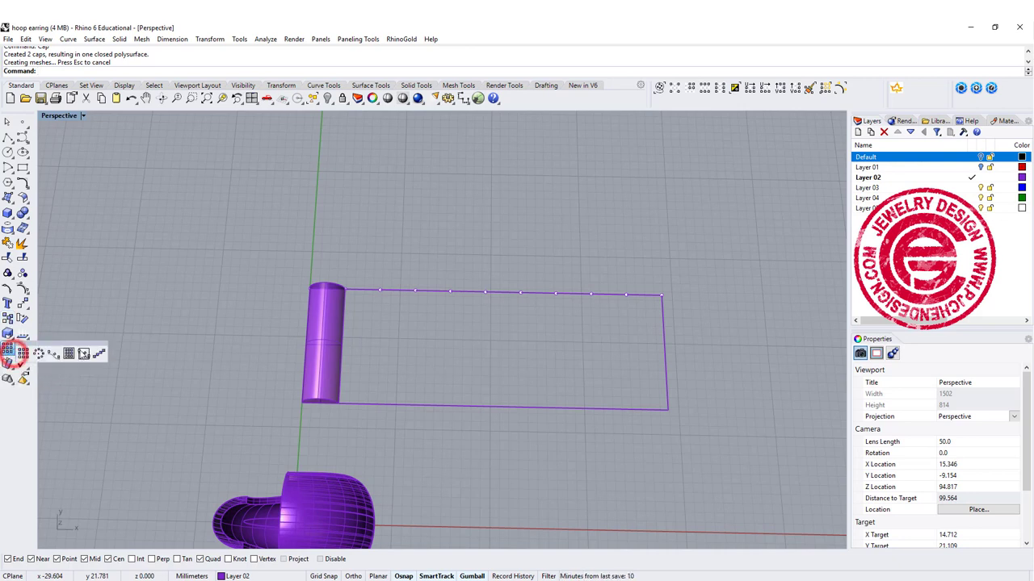
pyautogui.click(98, 356)
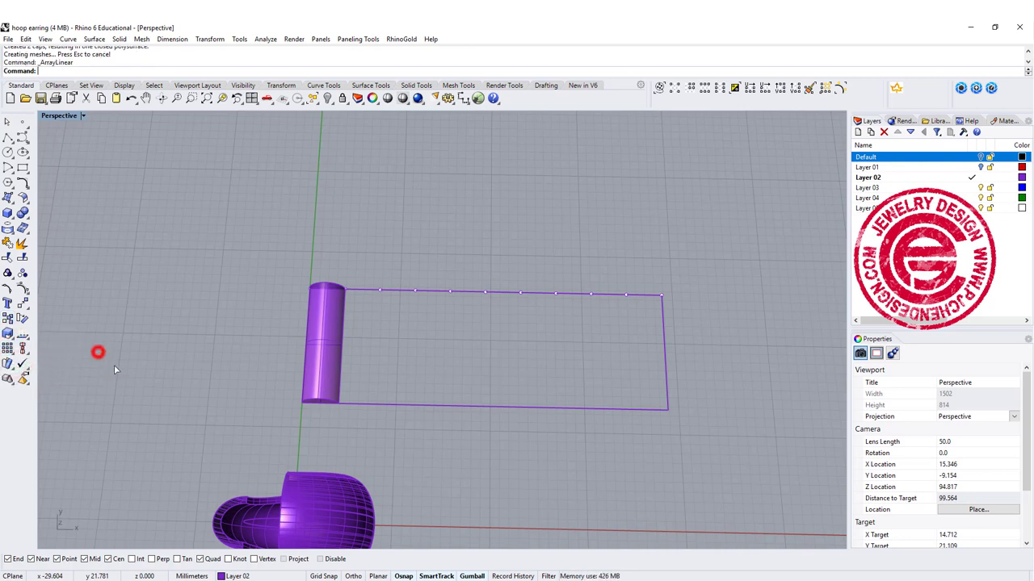
pyautogui.click(340, 366)
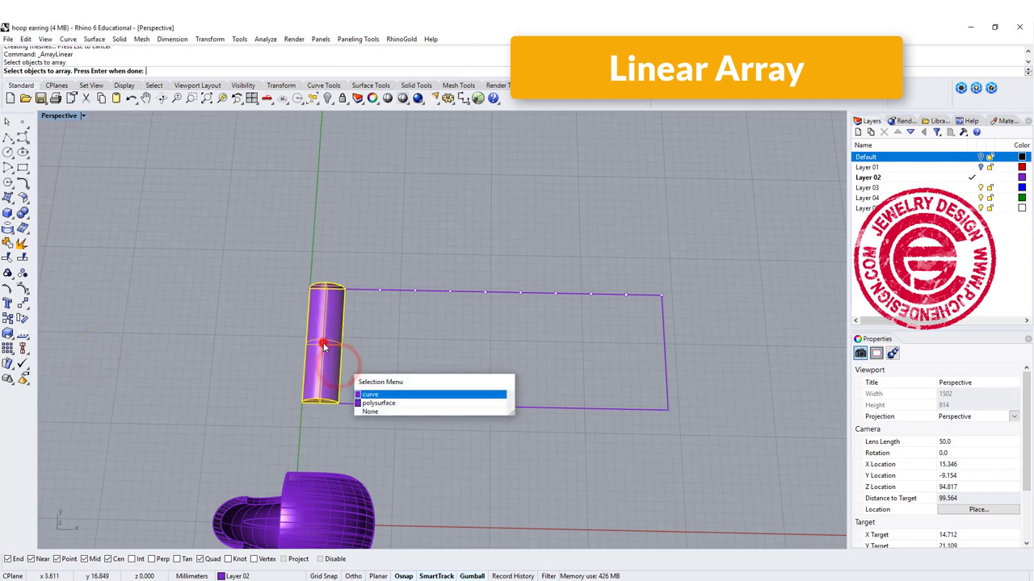
pyautogui.click(378, 403)
pyautogui.rightClick(322, 342)
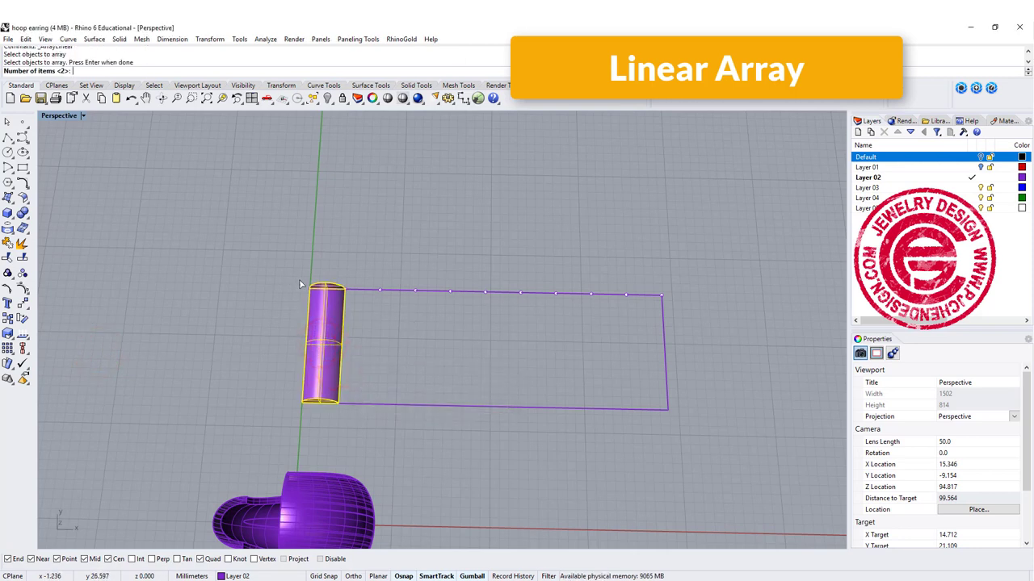
pyautogui.write('10')
pyautogui.press('Return')
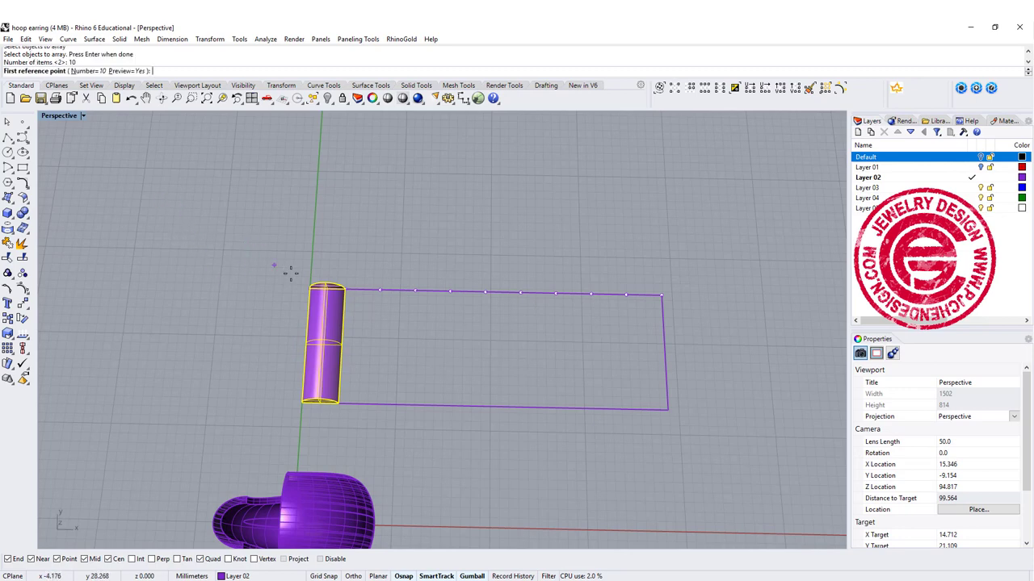
pyautogui.click(305, 289)
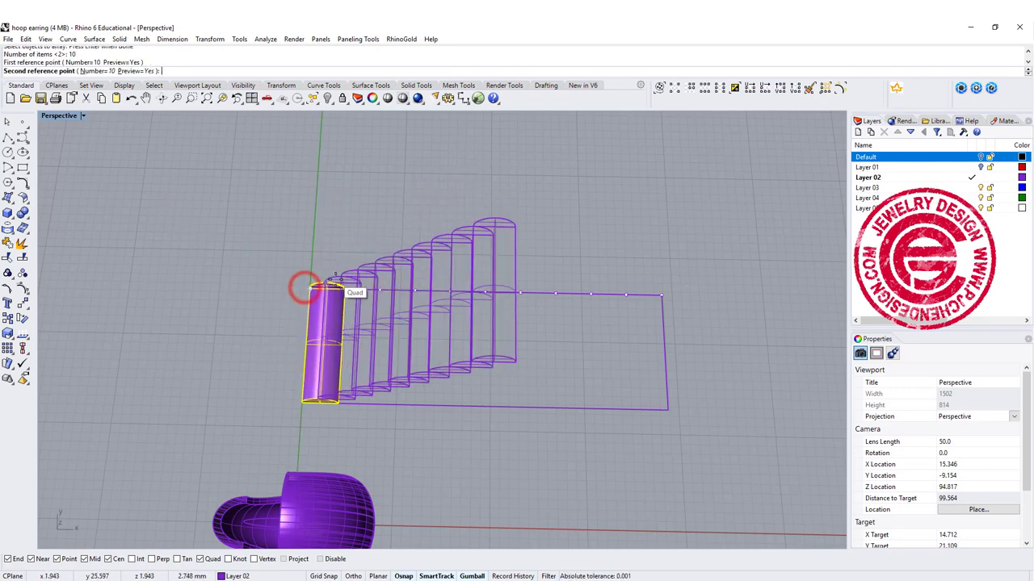
pyautogui.click(343, 287)
# Step: Create a planar surface from the flat UV rectangle beneath the half-round bars
pyautogui.moveTo(310, 291); pyautogui.dragTo(450, 310, button='right')
pyautogui.scroll(4, 491, 326)
pyautogui.scroll(2, 436, 334)
pyautogui.click(529, 305)
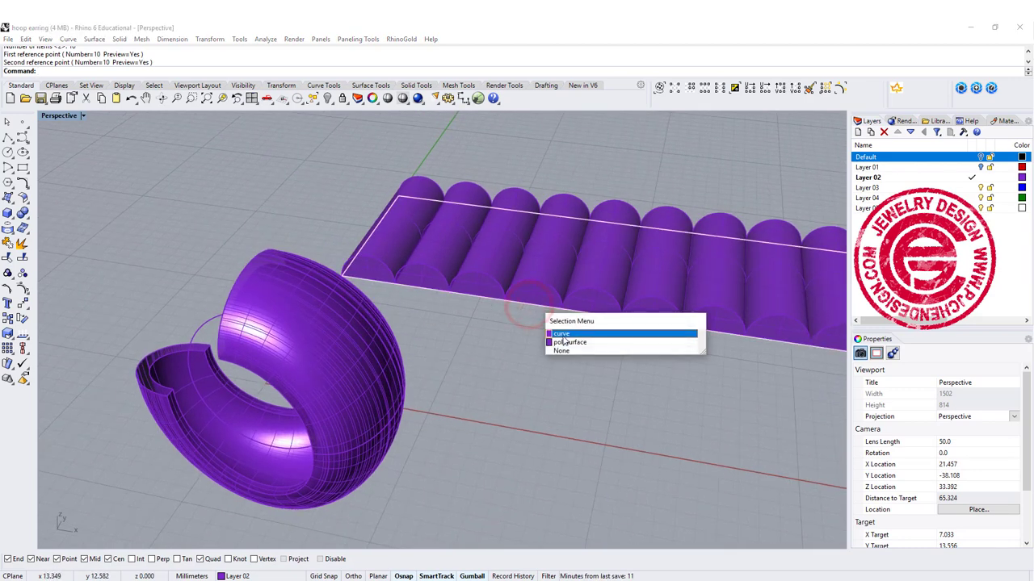
pyautogui.click(563, 336)
pyautogui.moveTo(399, 269); pyautogui.dragTo(197, 230, button='right')
pyautogui.click(10, 201)
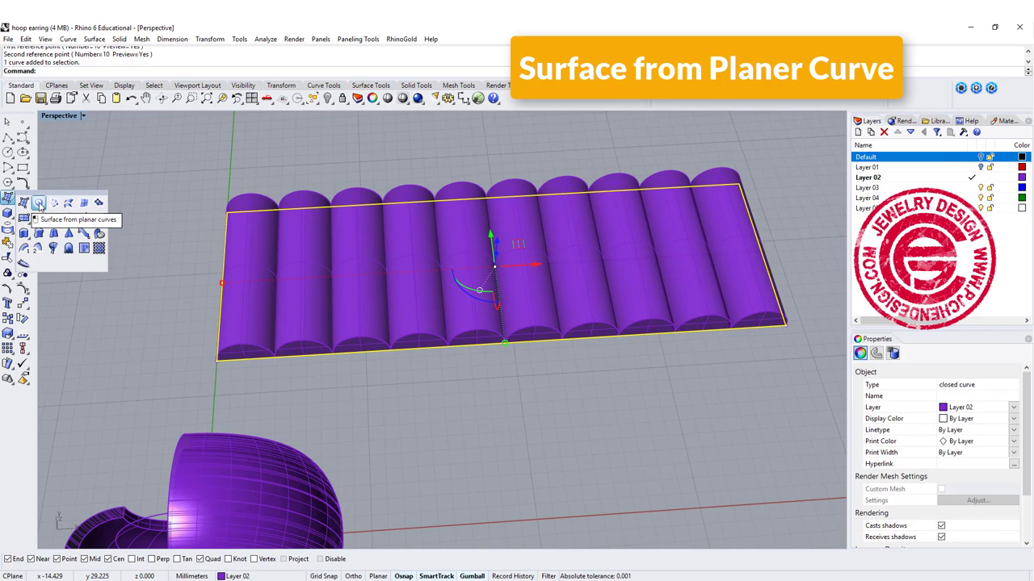
pyautogui.click(38, 204)
# Step: Flow a copy of the ten half-round bars along the surface, from the flat planar surface to the matching corner of the hoop's outer surface
pyautogui.moveTo(315, 355); pyautogui.dragTo(429, 240, button='right')
pyautogui.moveTo(555, 348); pyautogui.dragTo(461, 383, button='right')
pyautogui.moveTo(152, 134); pyautogui.dragTo(816, 388)
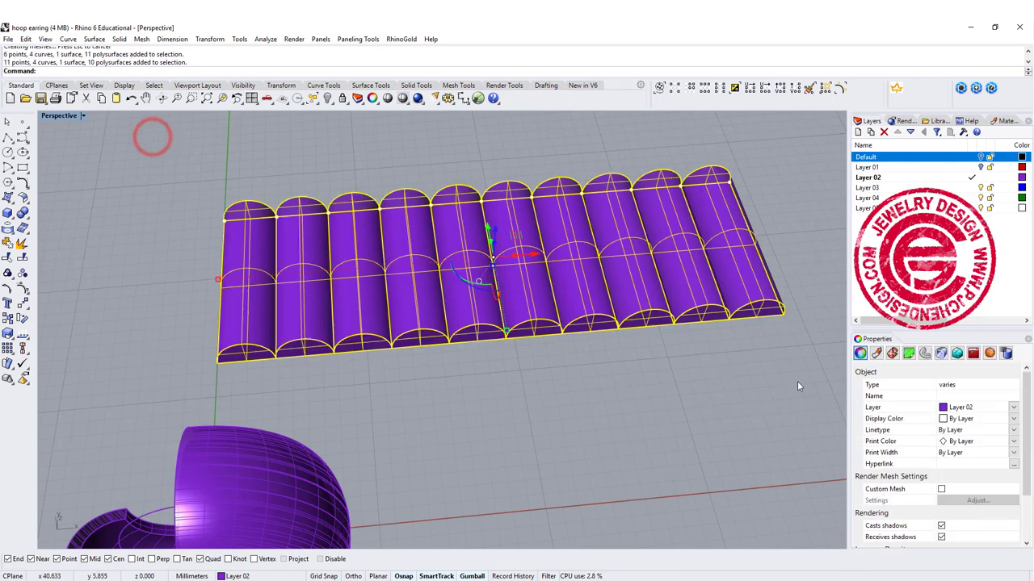
pyautogui.keyDown('ctrl'); pyautogui.click(657, 191); pyautogui.keyUp('ctrl')
pyautogui.keyDown('ctrl'); pyautogui.click(654, 189); pyautogui.keyUp('ctrl')
pyautogui.keyDown('ctrl'); pyautogui.click(650, 190); pyautogui.keyUp('ctrl')
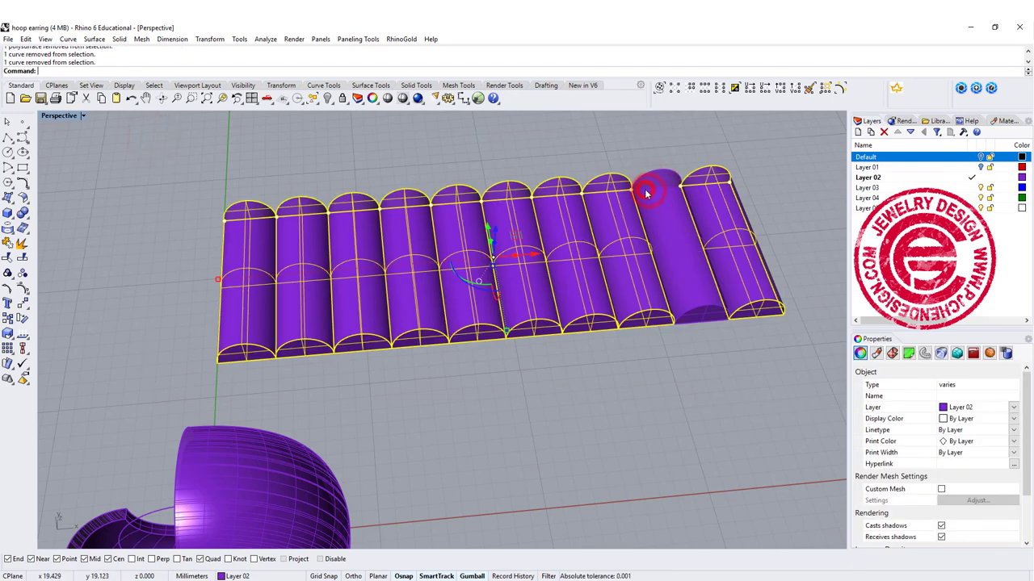
pyautogui.keyDown('shift'); pyautogui.click(664, 220); pyautogui.keyUp('shift')
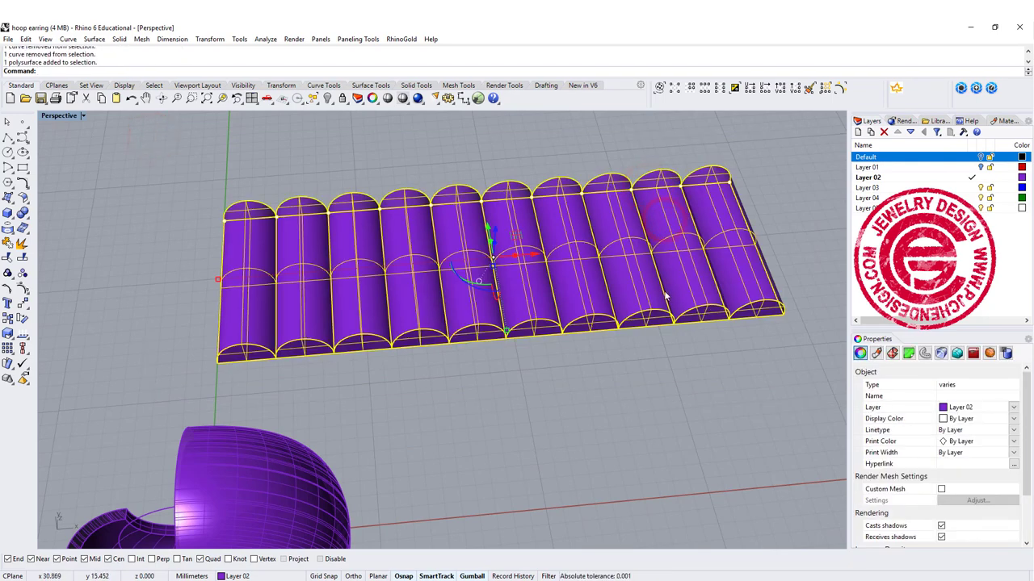
pyautogui.moveTo(669, 294)
pyautogui.mouseDown(button='right')
pyautogui.moveTo(655, 218)
pyautogui.moveTo(651, 287)
pyautogui.mouseUp(button='right')
pyautogui.moveTo(253, 243); pyautogui.dragTo(235, 161, button='right')
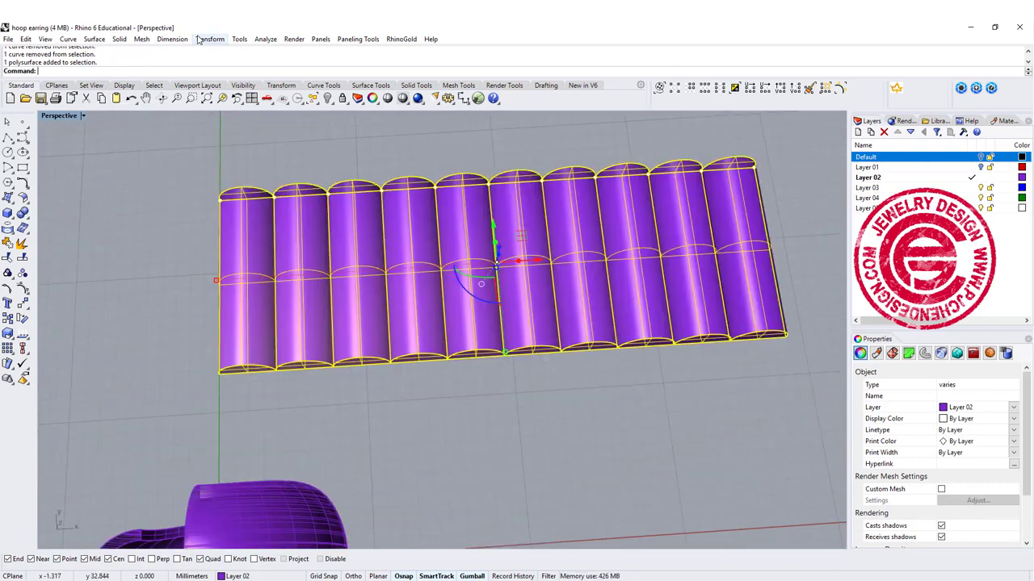
pyautogui.click(209, 38)
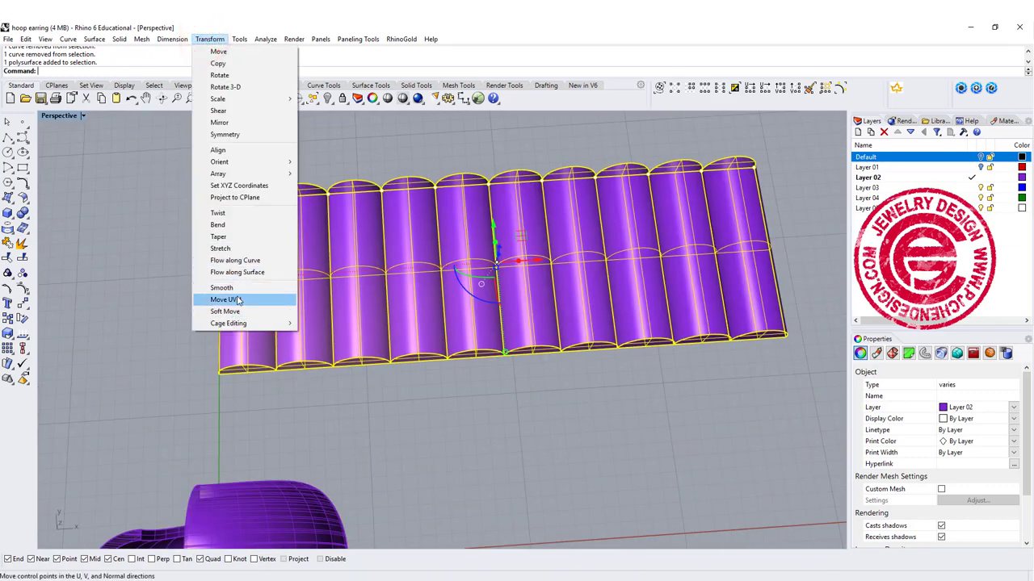
pyautogui.click(237, 272)
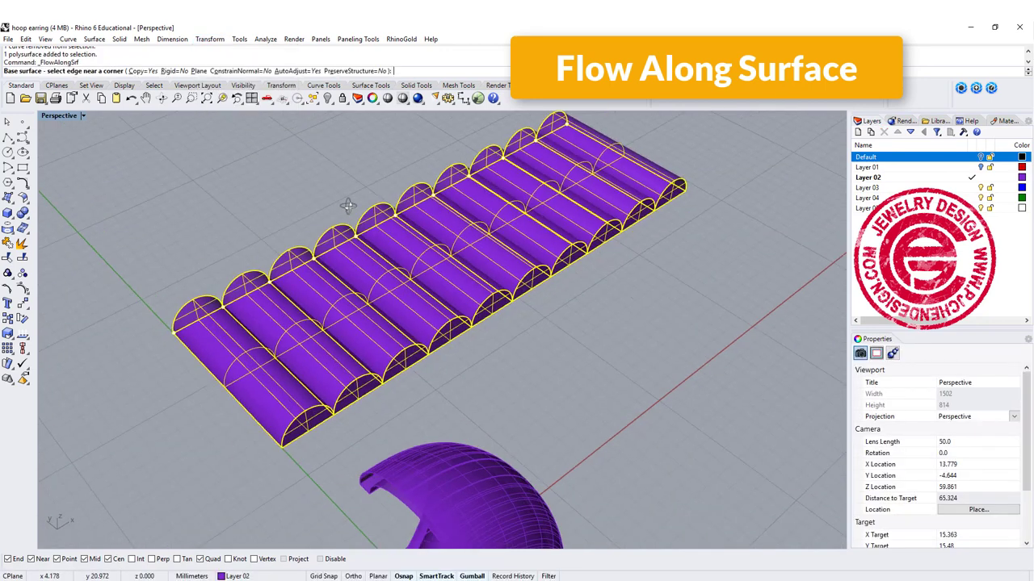
pyautogui.scroll(3, 190, 359)
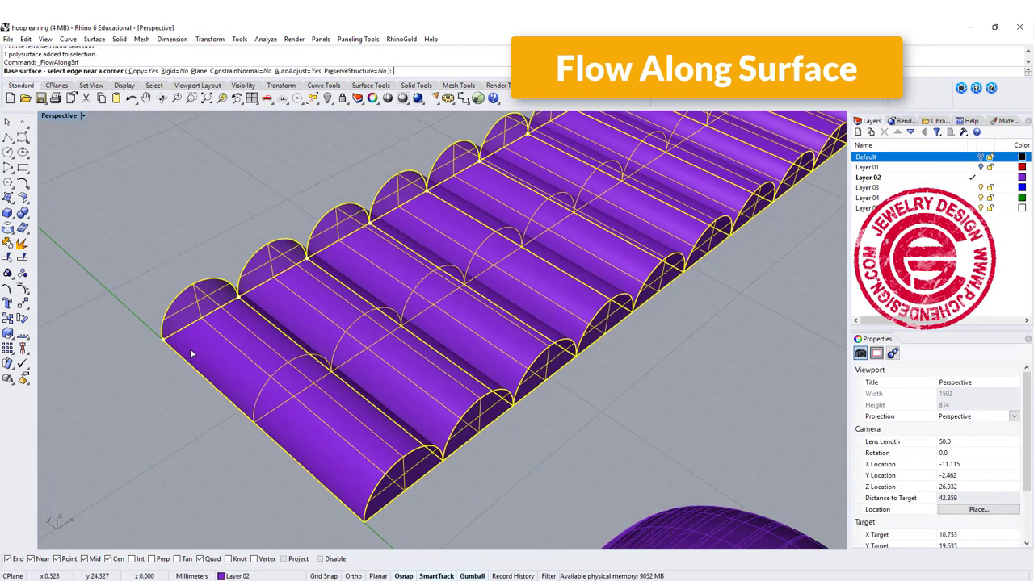
pyautogui.click(186, 365)
pyautogui.scroll(-5, 185, 380)
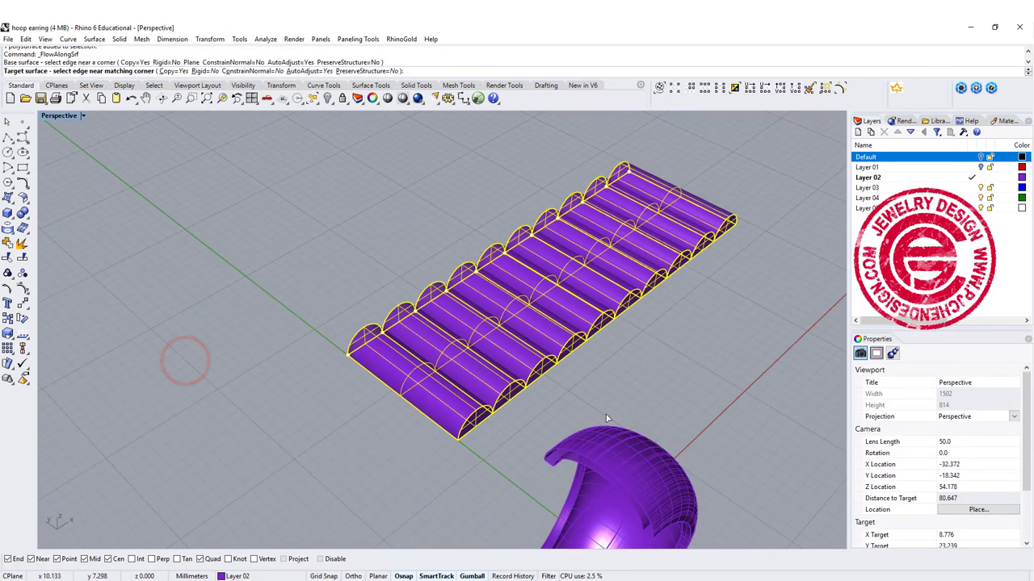
pyautogui.moveTo(557, 441); pyautogui.dragTo(642, 465, button='right')
pyautogui.moveTo(586, 391); pyautogui.dragTo(353, 326, button='right')
pyautogui.click(576, 370)
# Step: Inspect the flowed bars around the hoop from several angles and check whether individual bars are closed solids
pyautogui.moveTo(336, 366); pyautogui.dragTo(442, 360, button='right')
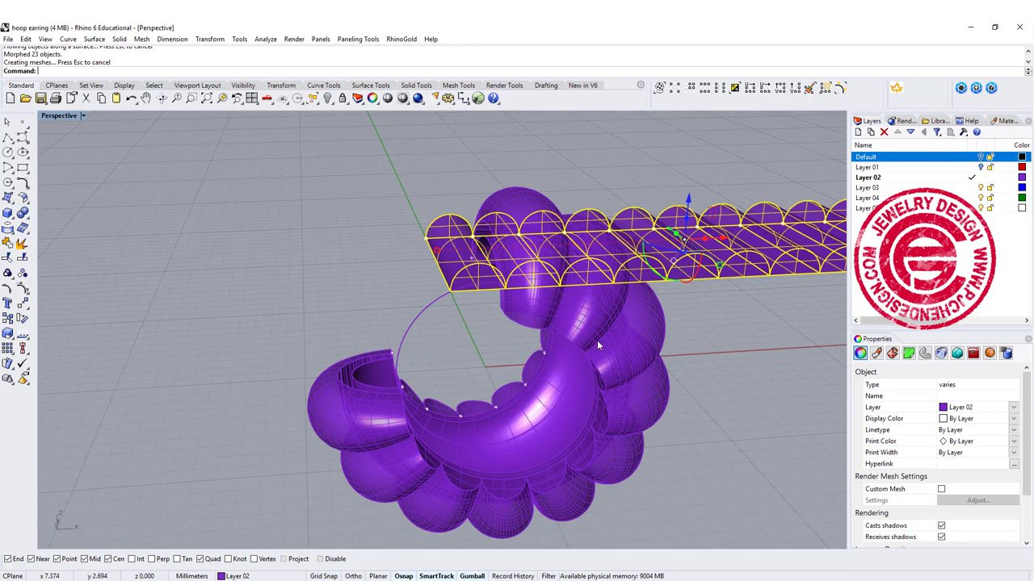
pyautogui.moveTo(598, 426); pyautogui.dragTo(453, 276, button='right')
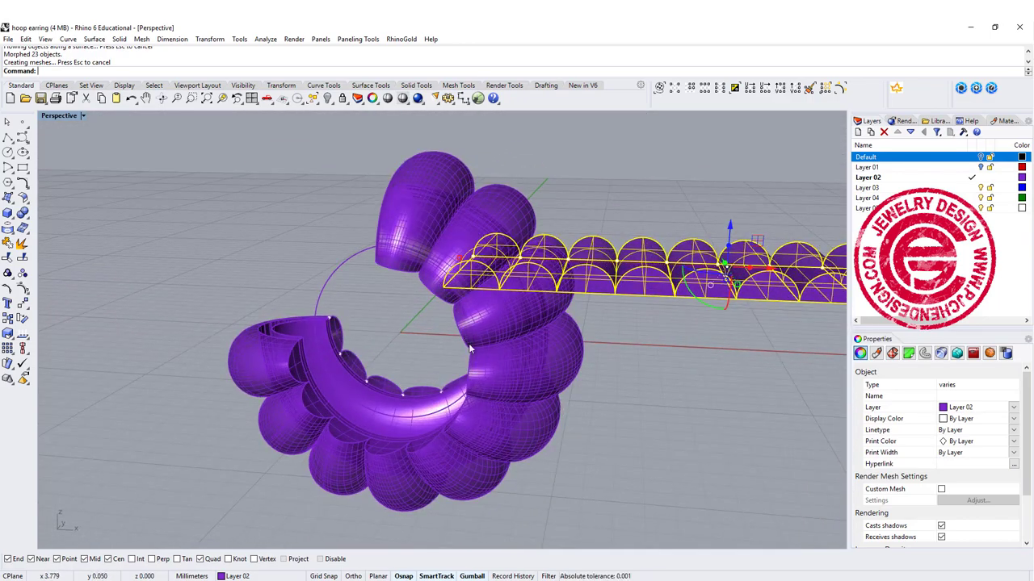
pyautogui.moveTo(391, 304); pyautogui.dragTo(426, 331, button='right')
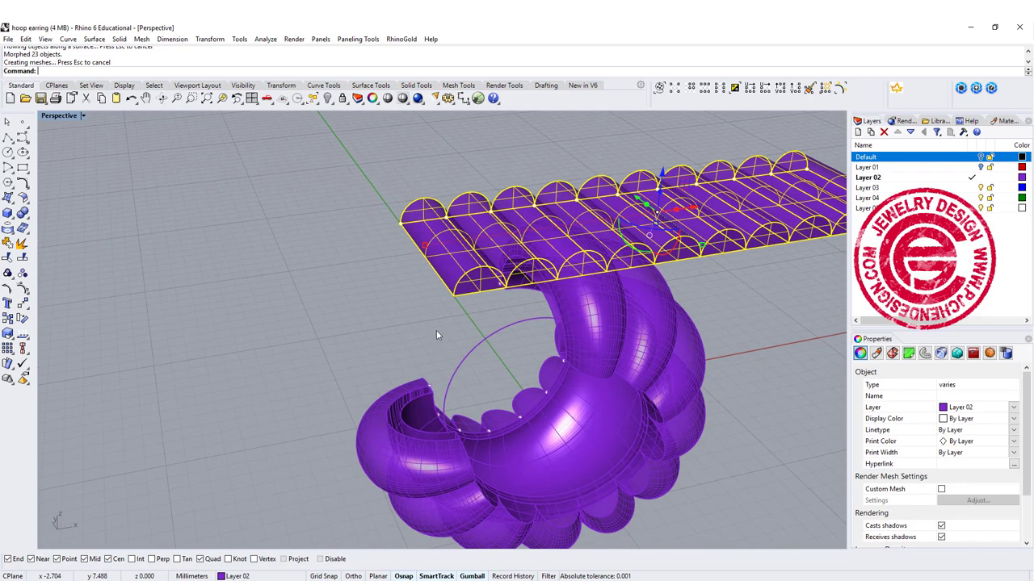
pyautogui.click(346, 314)
pyautogui.moveTo(505, 340); pyautogui.dragTo(731, 318, button='right')
pyautogui.scroll(2, 647, 333)
pyautogui.click(696, 350)
pyautogui.click(664, 378)
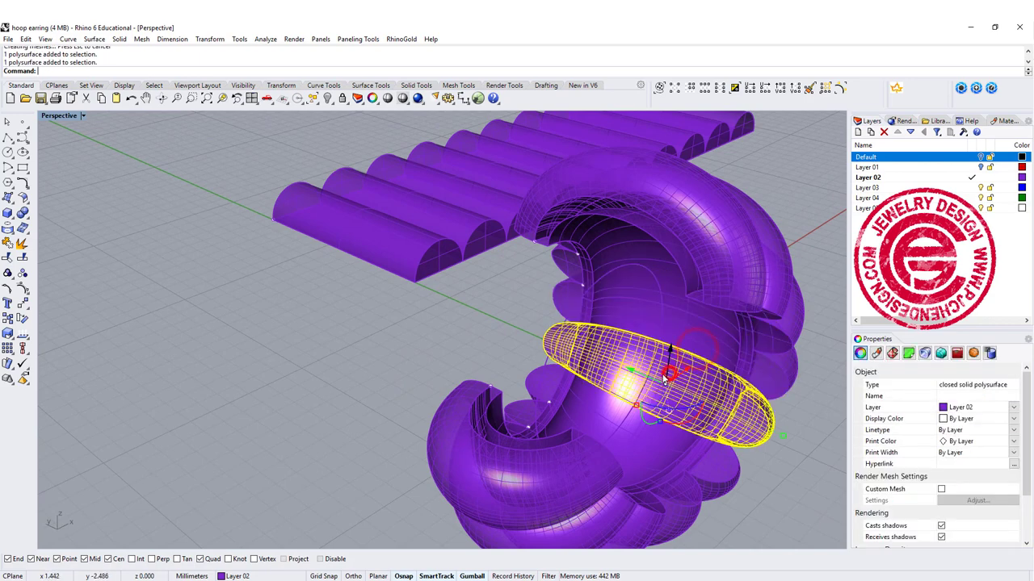
# Step: Cap both open ends of the hoop polysurface beneath the flowed bars, accepting the break in its history
pyautogui.click(741, 338)
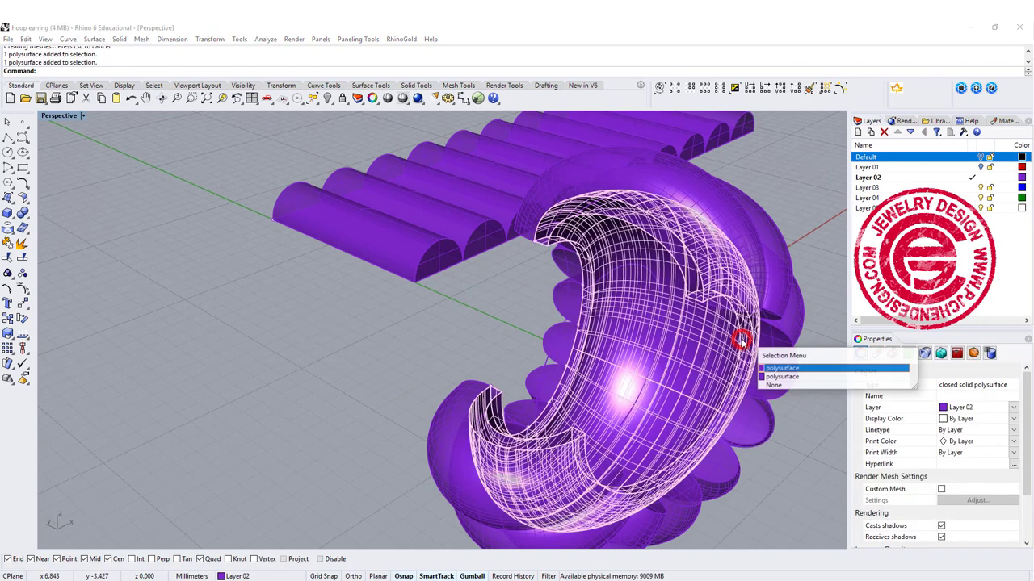
pyautogui.click(784, 377)
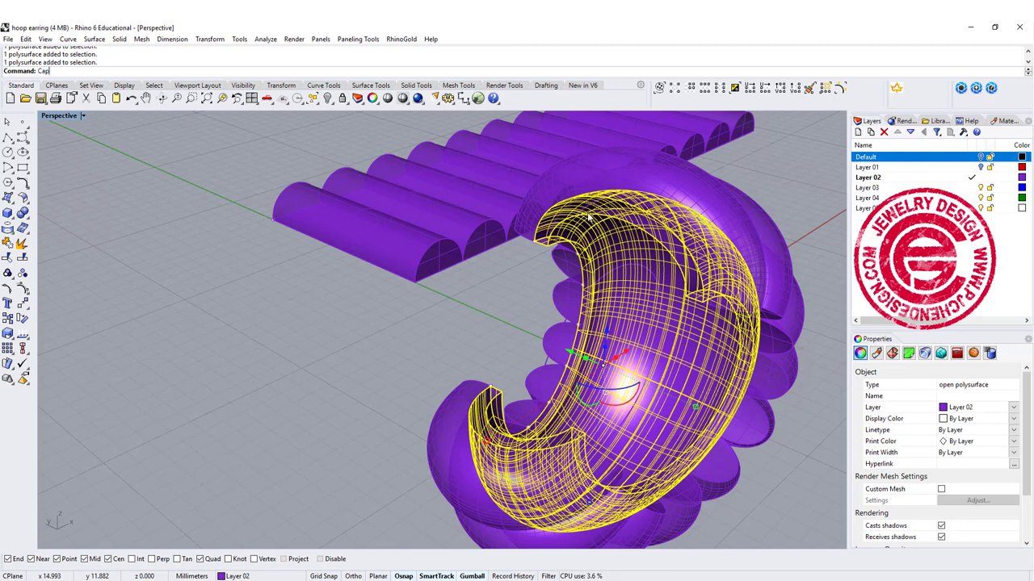
pyautogui.write('Cap')
pyautogui.press('Return')
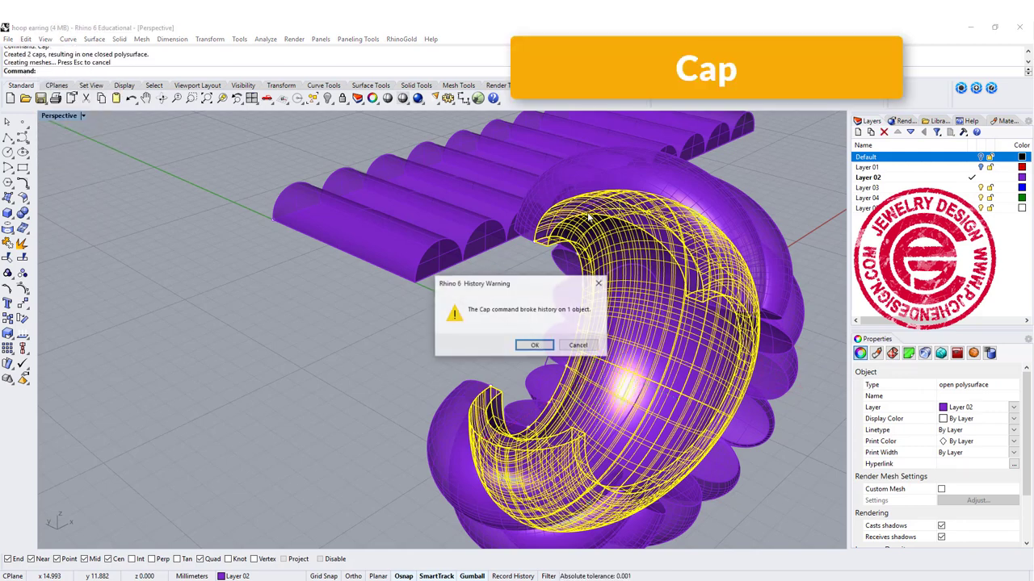
pyautogui.click(534, 345)
# Step: Examine the finished gold and silver hoop earrings with their posts from several angles in Rendered display mode
pyautogui.moveTo(387, 334); pyautogui.dragTo(504, 337, button='right')
pyautogui.moveTo(442, 321); pyautogui.dragTo(356, 319, button='right')
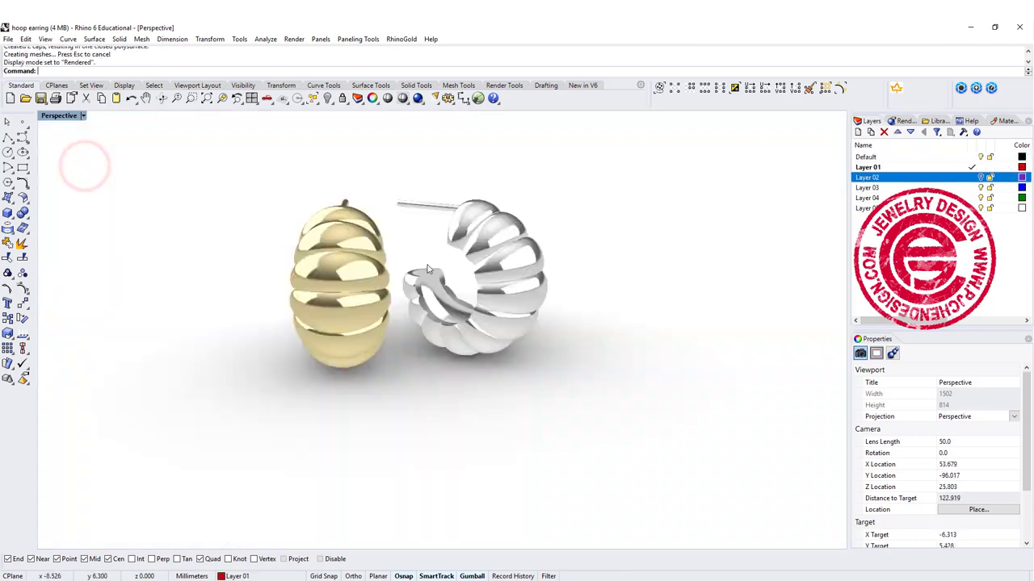
pyautogui.moveTo(83, 166); pyautogui.dragTo(585, 287, button='right')
pyautogui.scroll(6, 514, 226)
pyautogui.moveTo(519, 238); pyautogui.dragTo(465, 221, button='right')
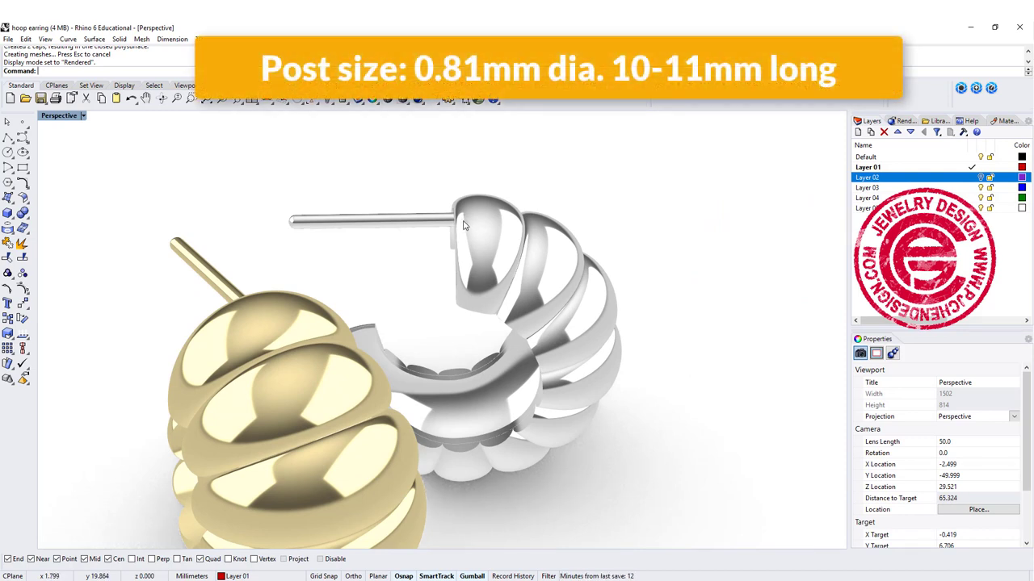
pyautogui.keyDown('shift'); pyautogui.moveTo(451, 208); pyautogui.dragTo(406, 166, button='right'); pyautogui.keyUp('shift')
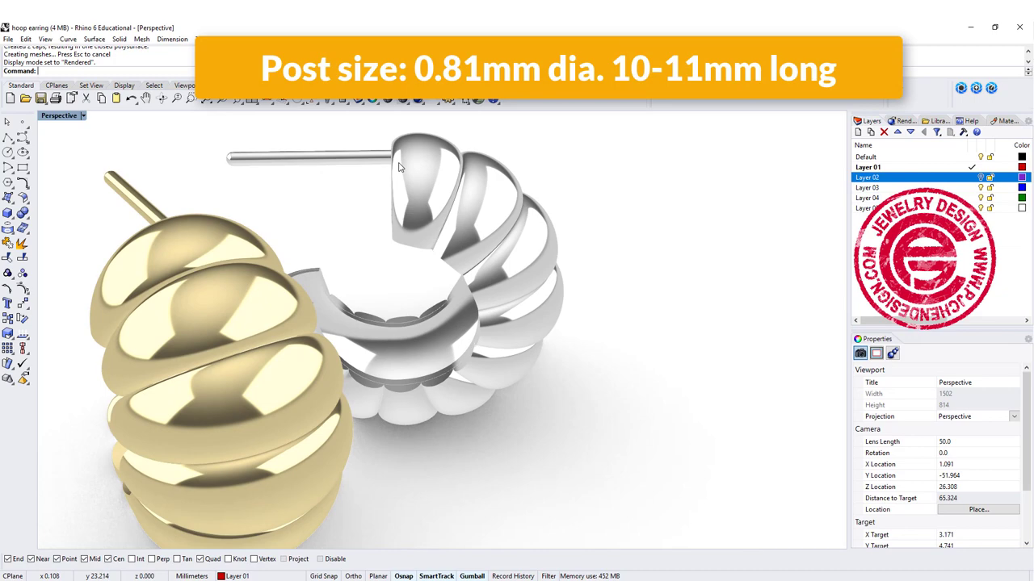
pyautogui.moveTo(398, 167); pyautogui.dragTo(444, 219, button='right')
pyautogui.scroll(-2, 443, 218)
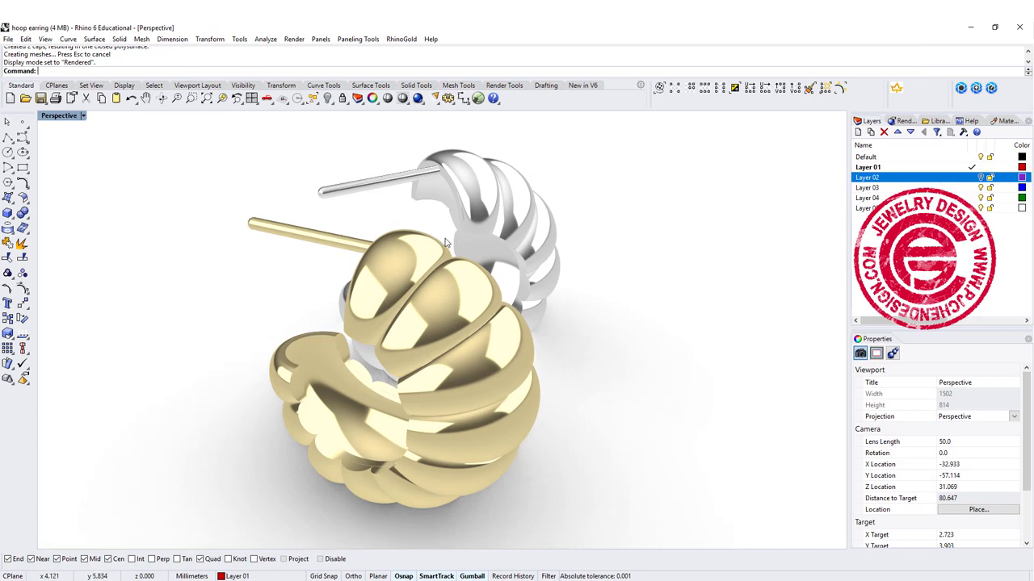
pyautogui.moveTo(463, 250); pyautogui.dragTo(430, 257, button='right')
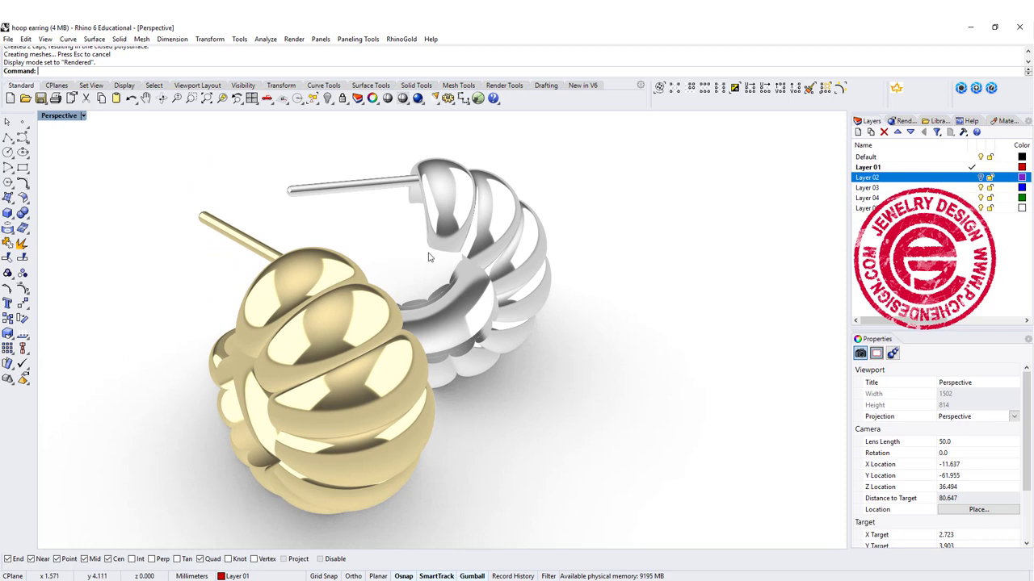
pyautogui.moveTo(429, 257); pyautogui.dragTo(385, 255, button='right')
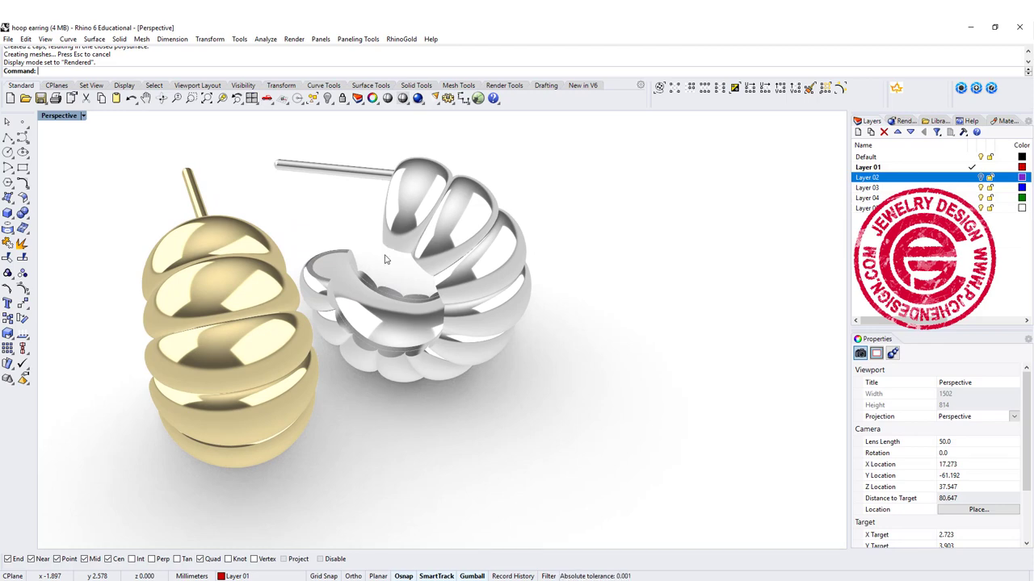